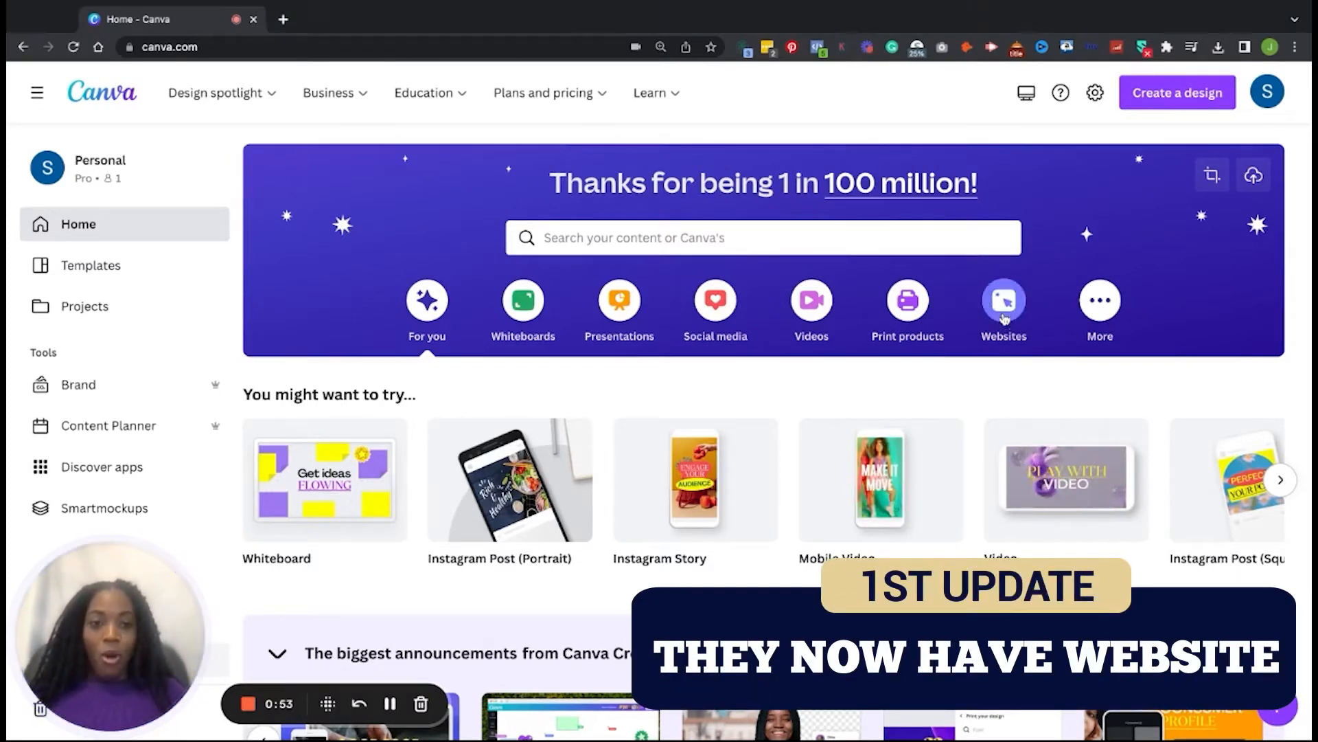
Step: Browse the website design types and the related content offered on the home page
{"action": "left_click", "coordinate": [1004, 307]}
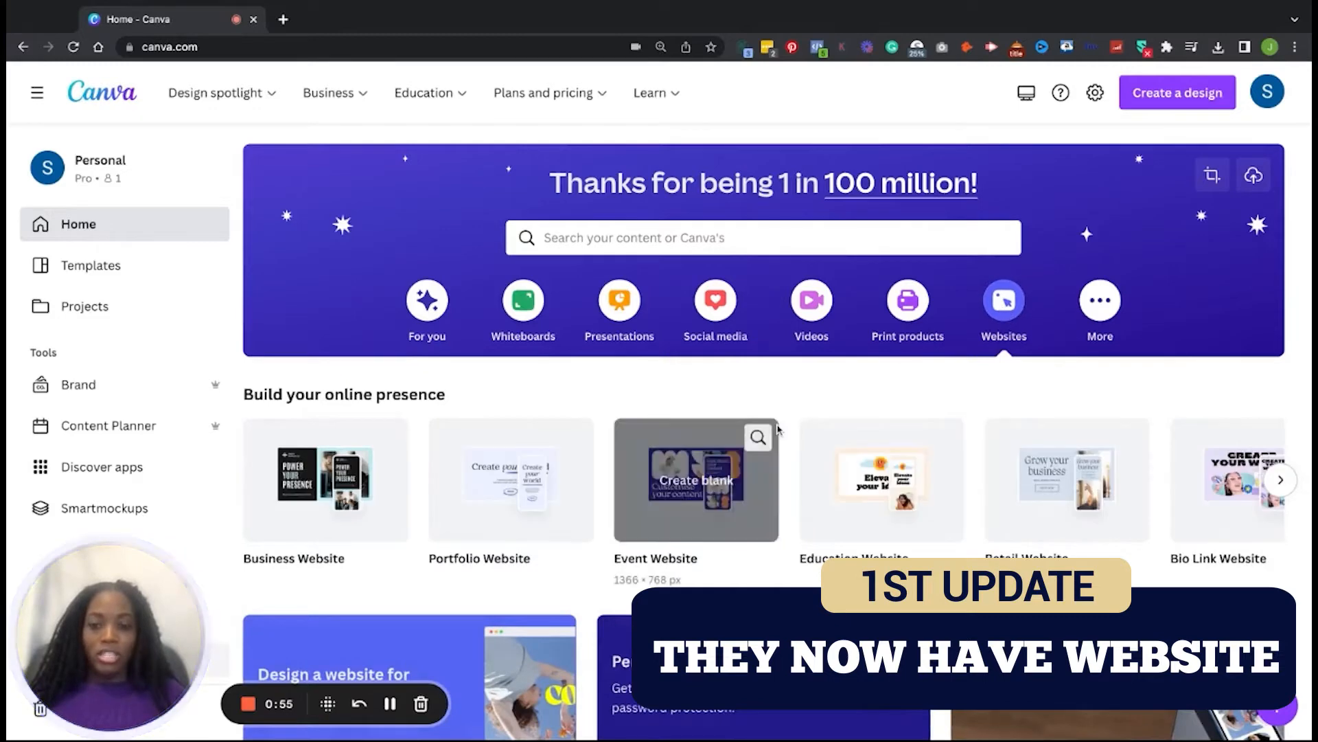
{"action": "scroll", "coordinate": [697, 480], "scroll_direction": "down", "scroll_amount": 5}
{"action": "scroll", "coordinate": [764, 433], "scroll_direction": "down", "scroll_amount": 1}
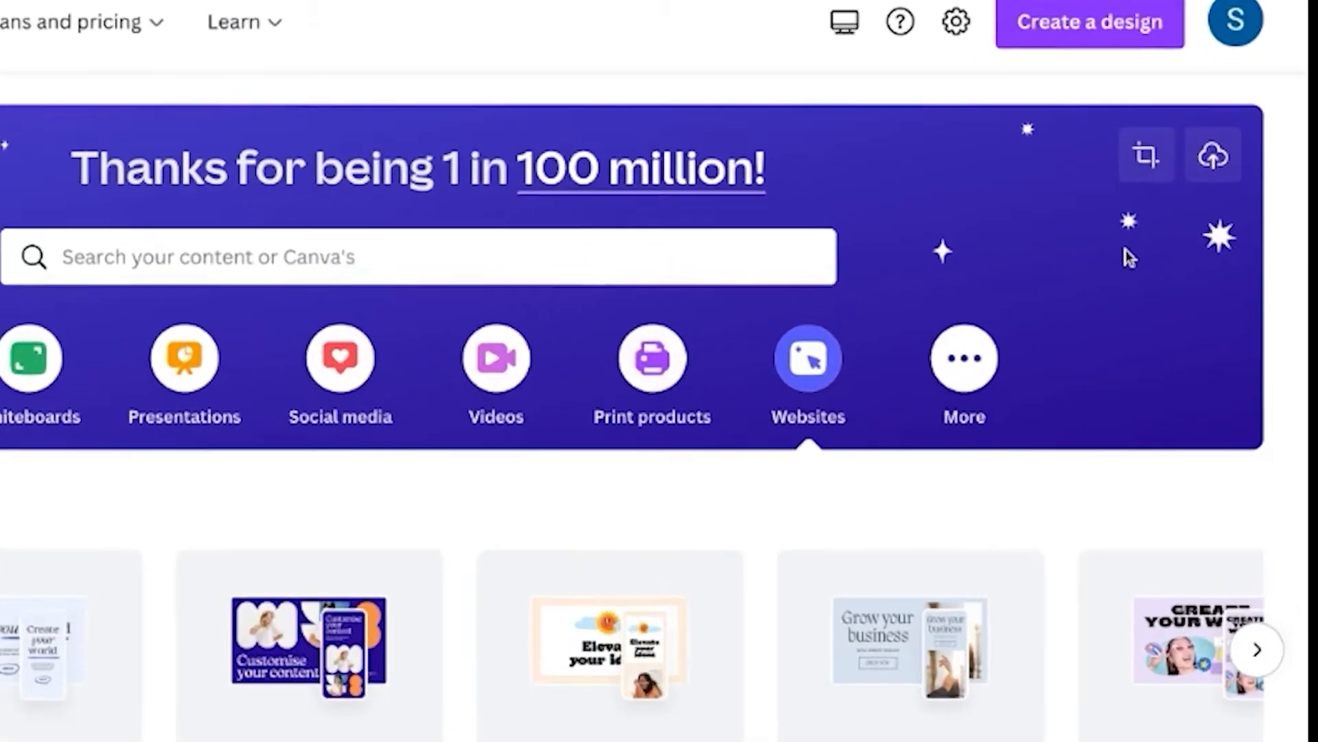
Step: Look at the custom size options and recently used dimensions for a new design
{"action": "left_click", "coordinate": [1214, 179]}
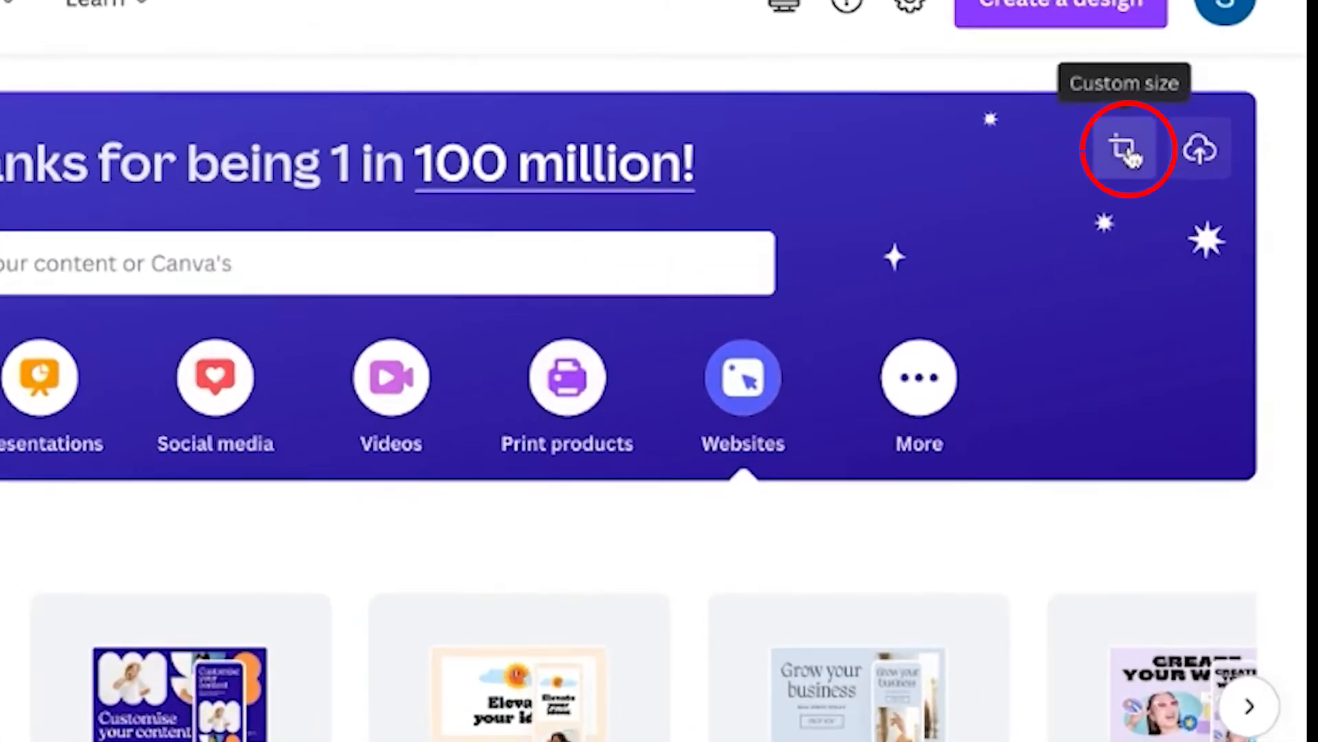
{"action": "left_click", "coordinate": [1124, 150]}
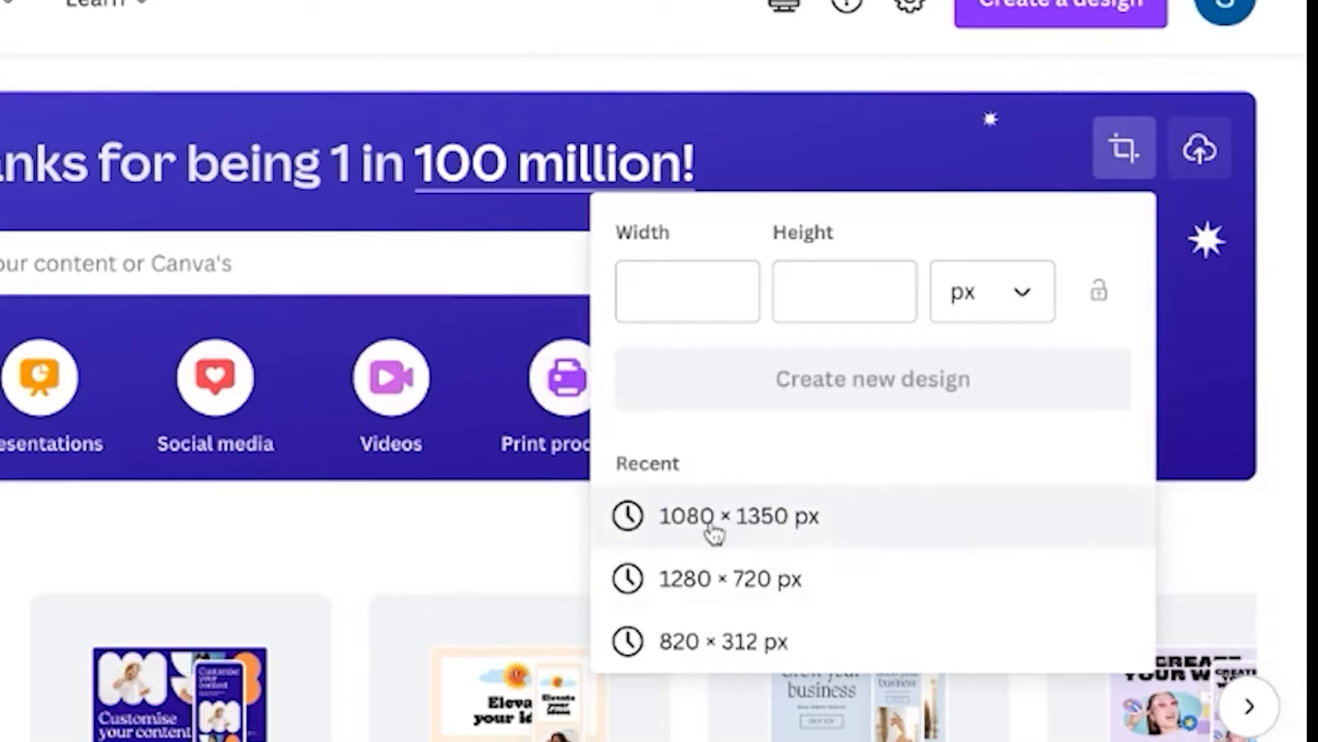
Step: Search for "instagram", choose Instagram Post (Portrait) and create a blank design of that type
{"action": "left_click", "coordinate": [436, 241]}
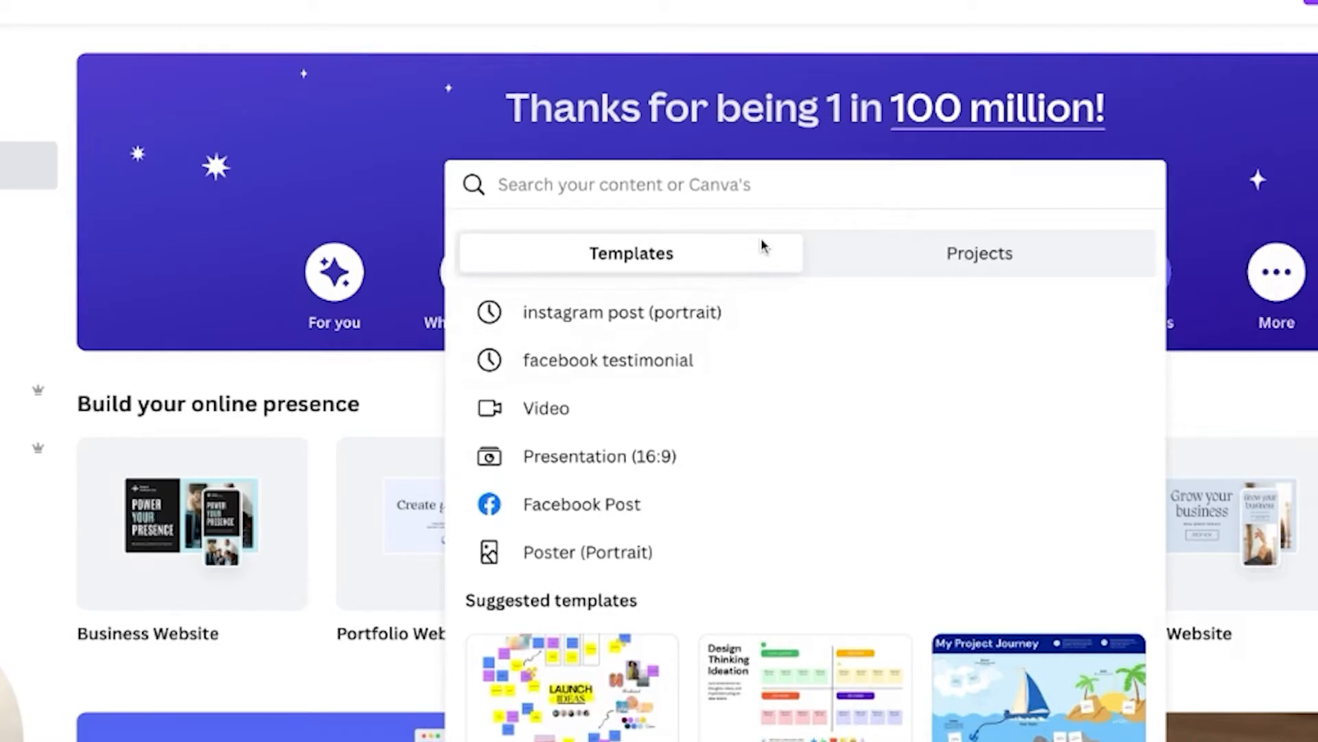
{"action": "type", "text": "inst"}
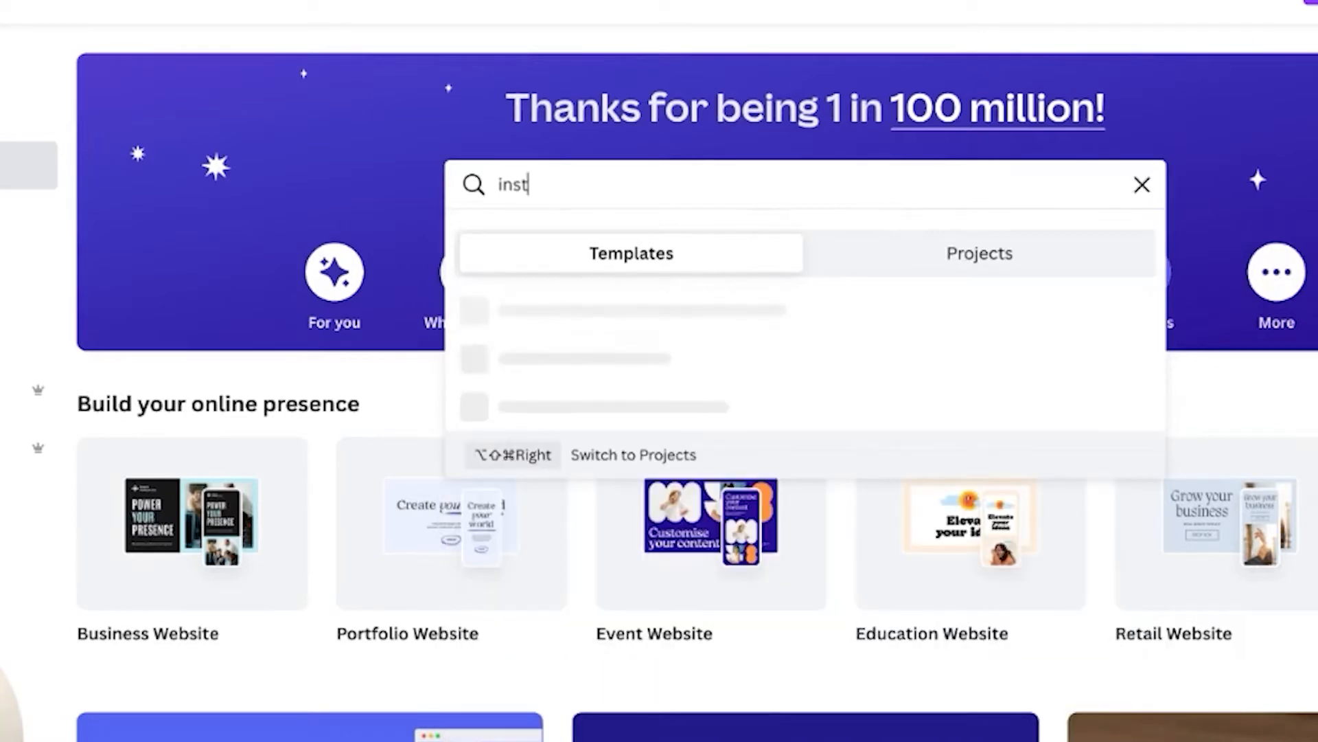
{"action": "type", "text": "agram"}
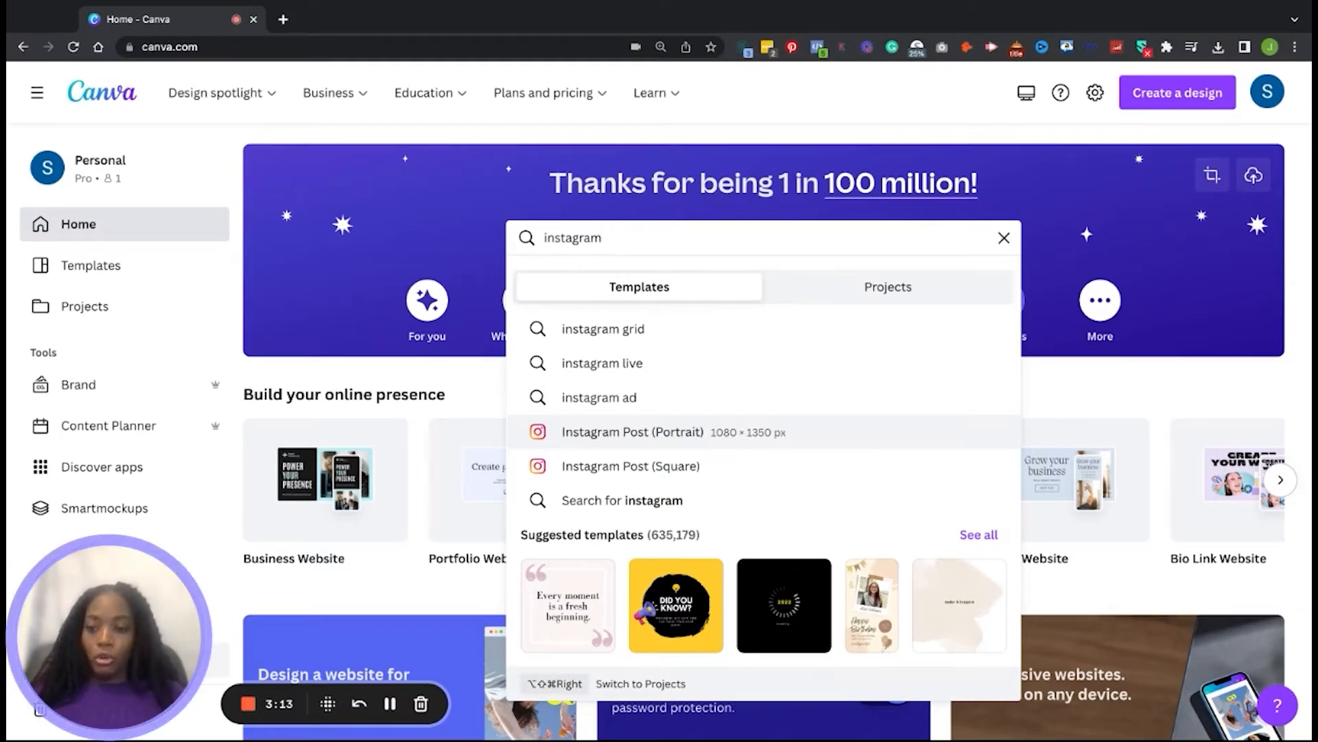
{"action": "left_click", "coordinate": [687, 433]}
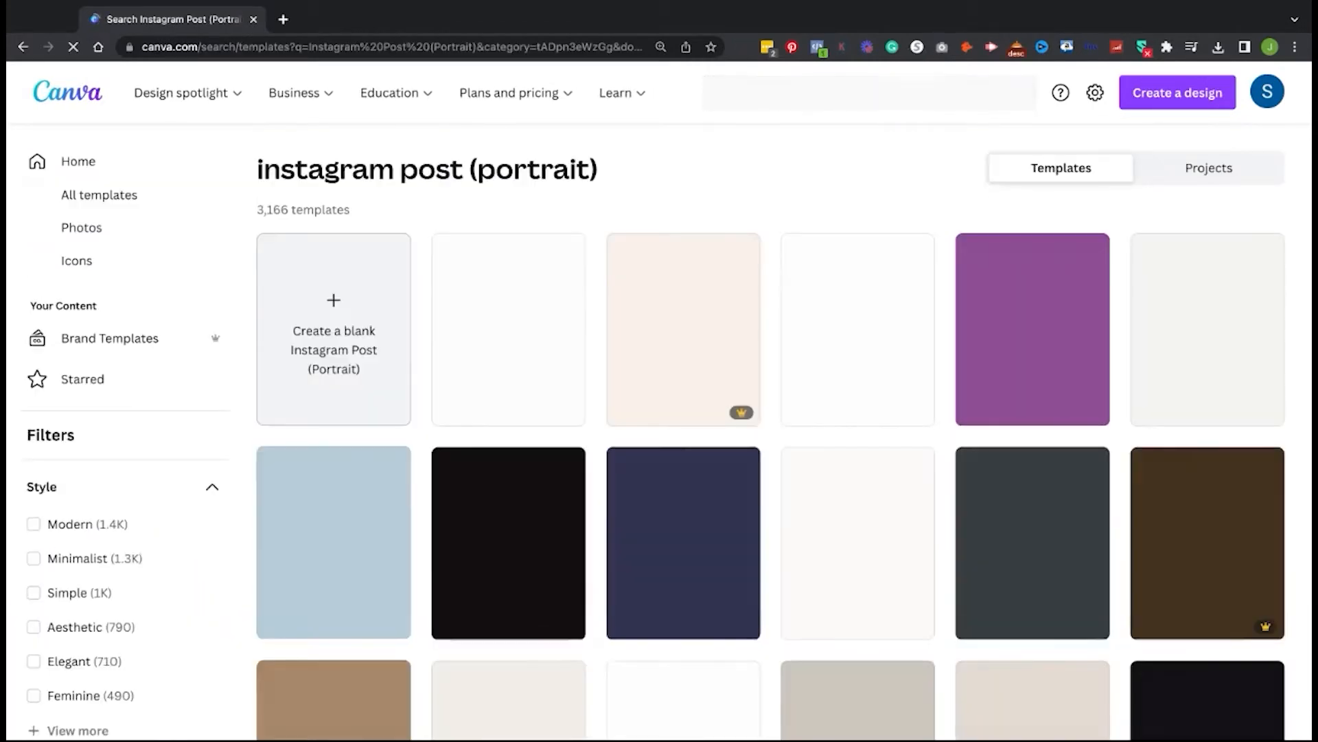
{"action": "left_click", "coordinate": [399, 381]}
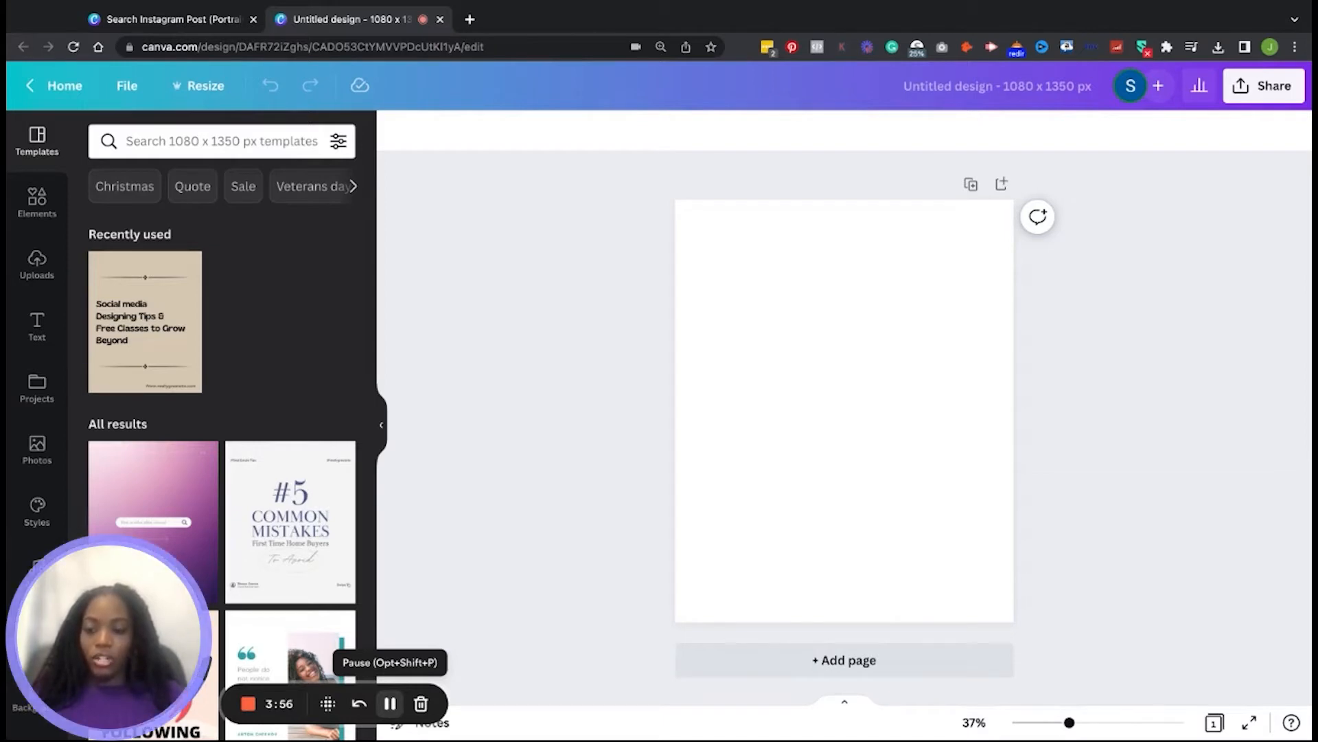
Step: Add the uploaded photo of the woman in a denim jacket, enlarge it to about 2,294 × 1,350, and centre her on the page
{"action": "left_click", "coordinate": [37, 264]}
{"action": "left_click", "coordinate": [209, 436]}
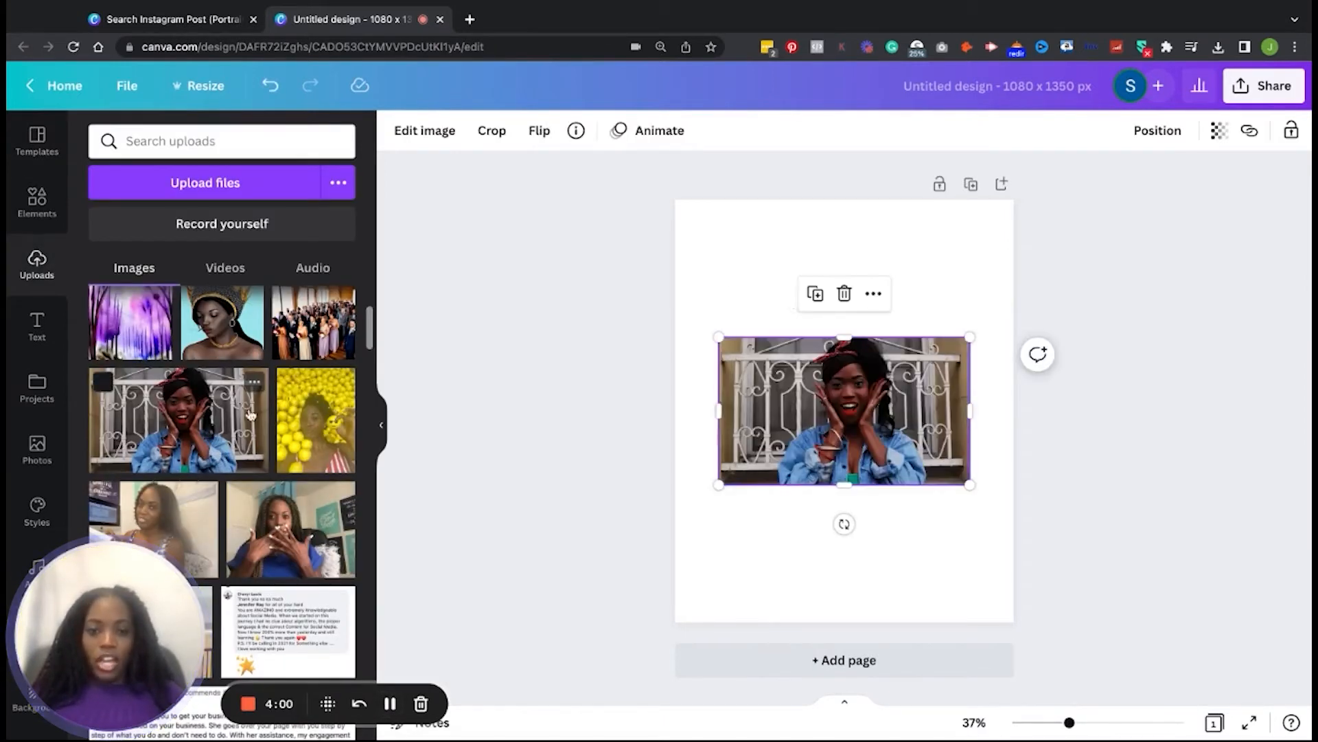
{"action": "left_click_drag", "start_coordinate": [803, 375], "coordinate": [690, 238]}
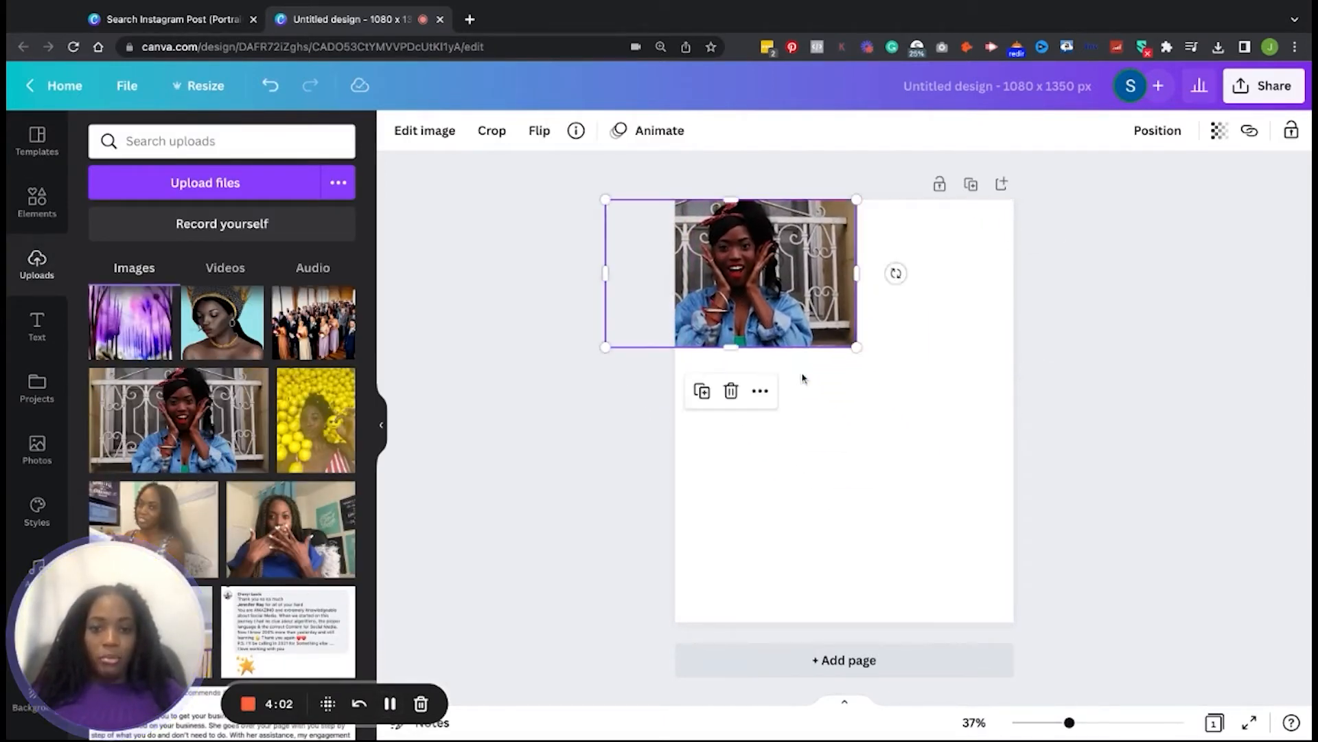
{"action": "left_click_drag", "start_coordinate": [854, 347], "coordinate": [1284, 621]}
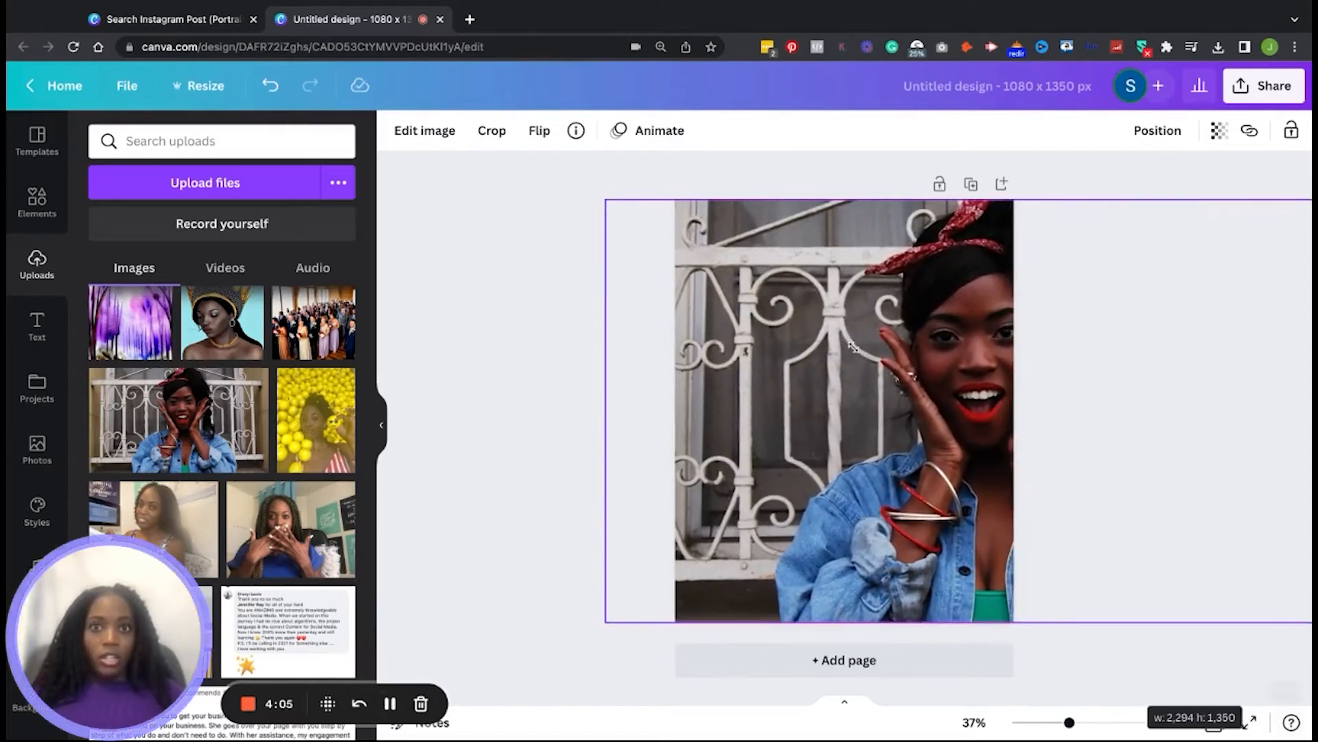
{"action": "left_click_drag", "start_coordinate": [911, 360], "coordinate": [784, 360]}
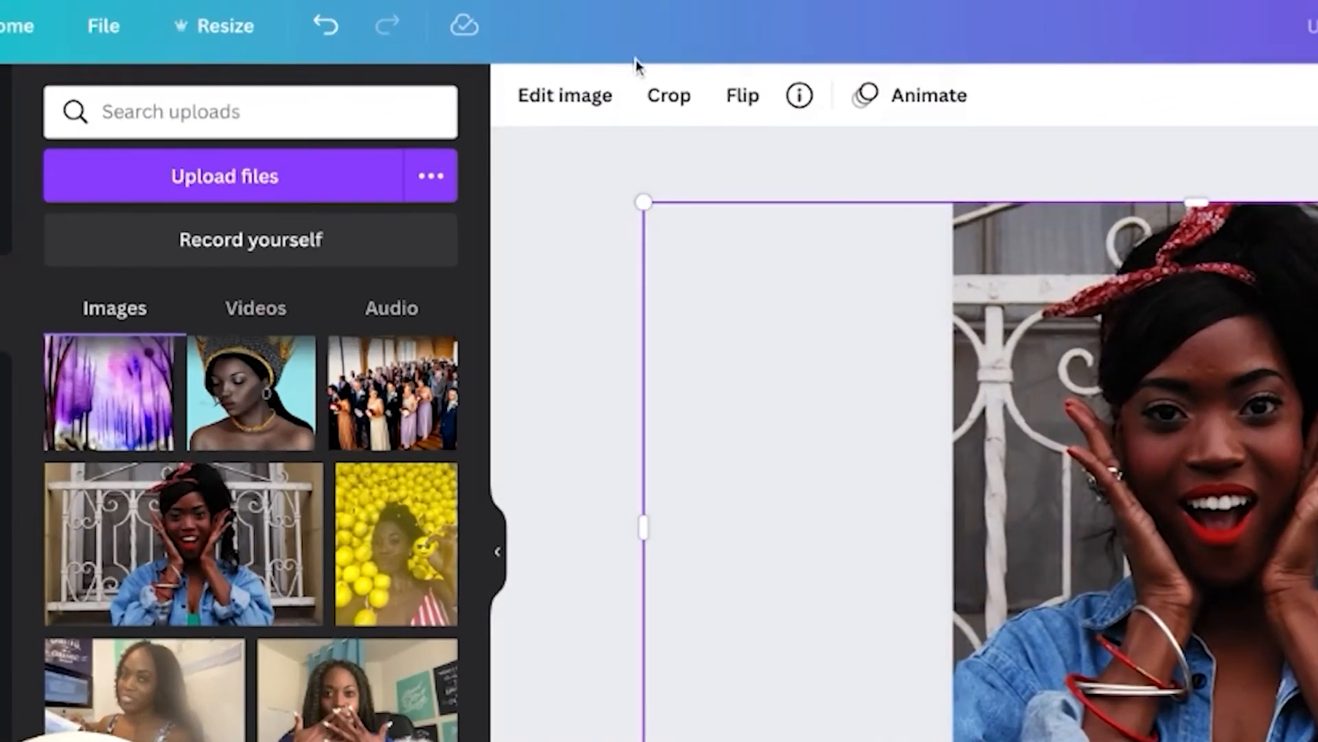
Step: Remove the photo's background with the Background Remover and reopen its Erase and Restore brush options
{"action": "left_click", "coordinate": [604, 97]}
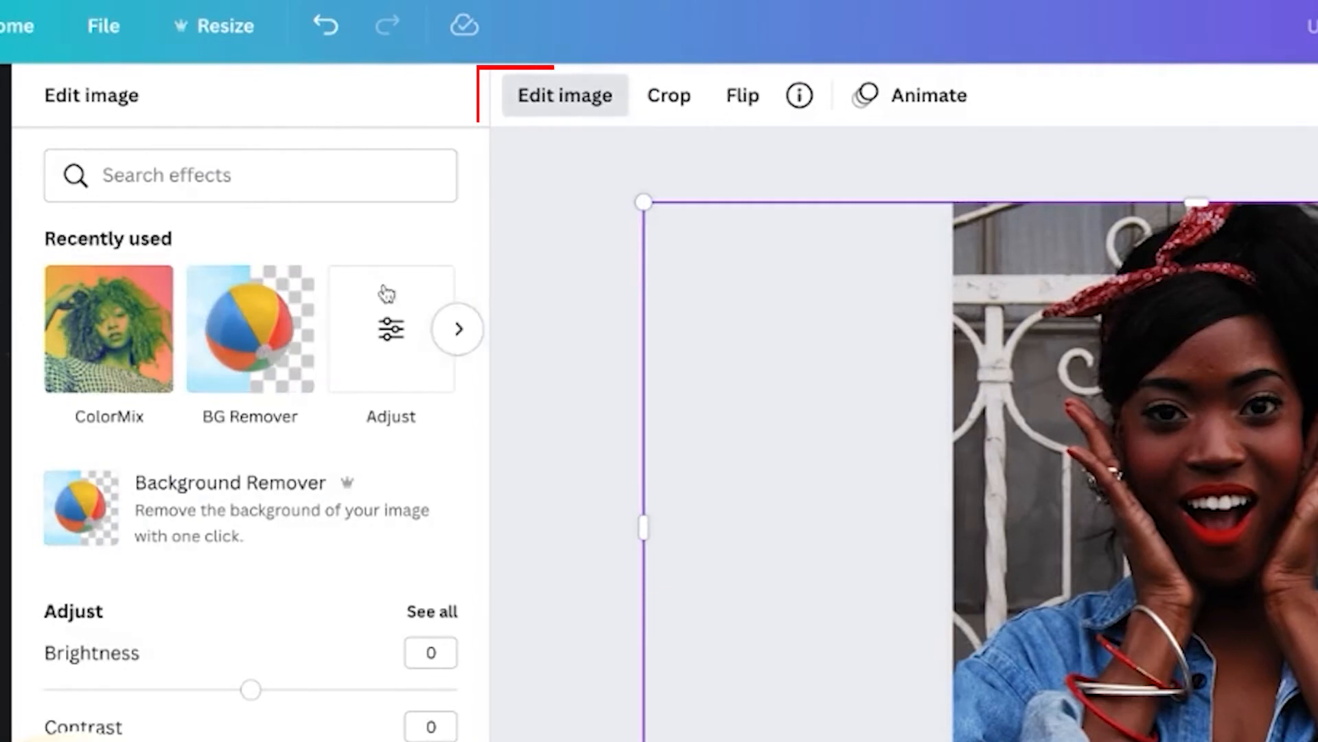
{"action": "left_click", "coordinate": [270, 371]}
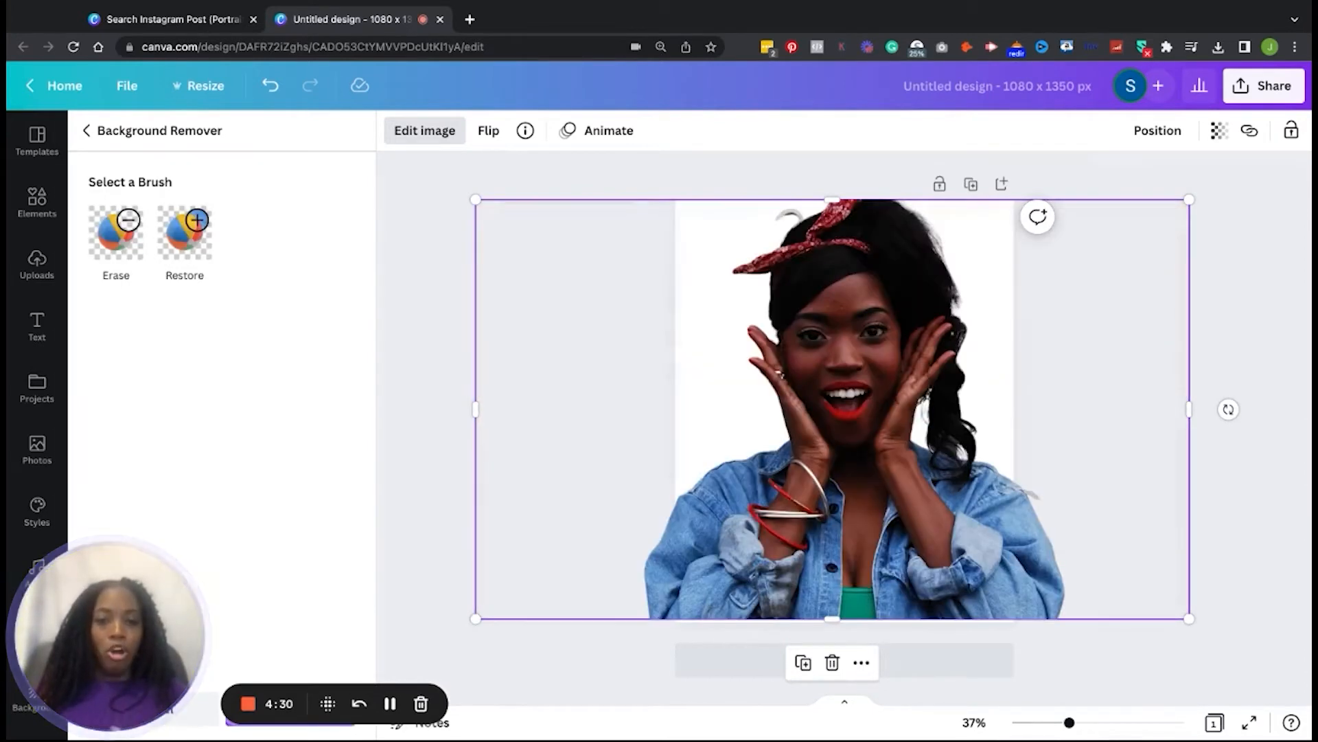
{"action": "left_click", "coordinate": [194, 135]}
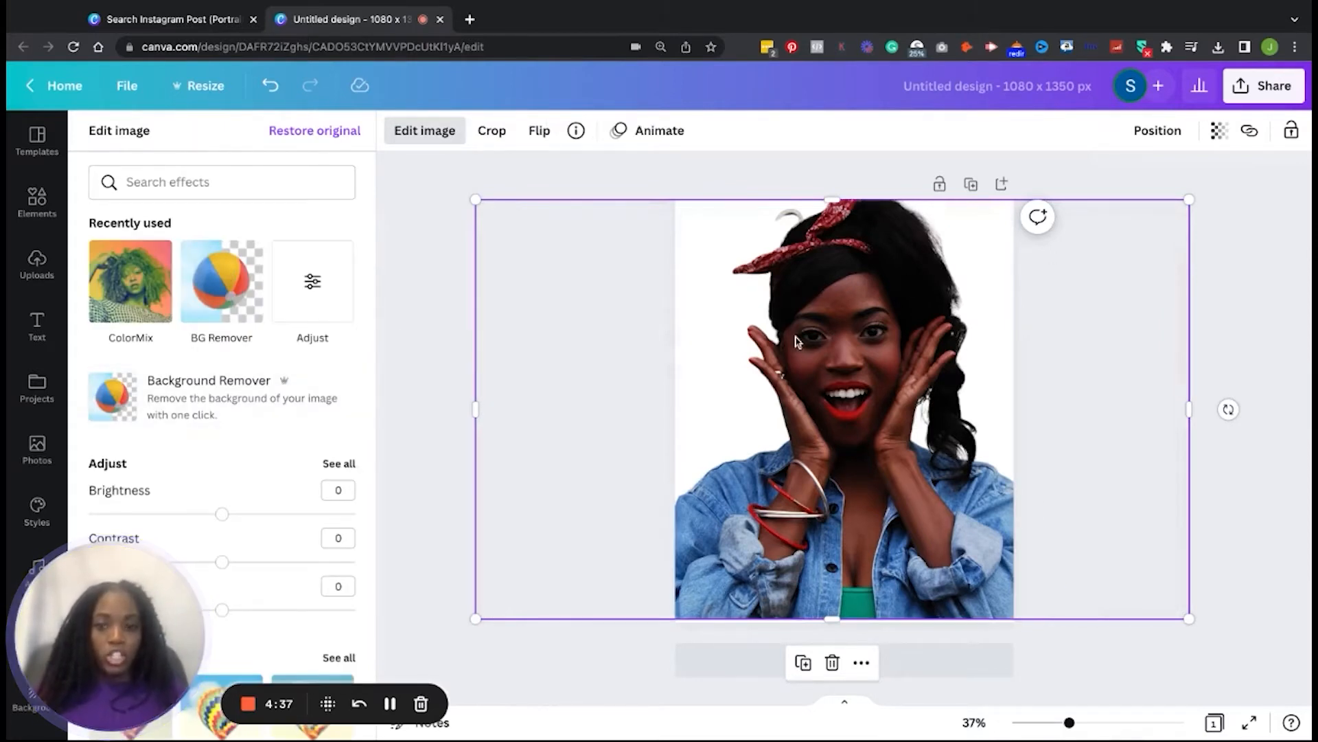
{"action": "left_click", "coordinate": [171, 403]}
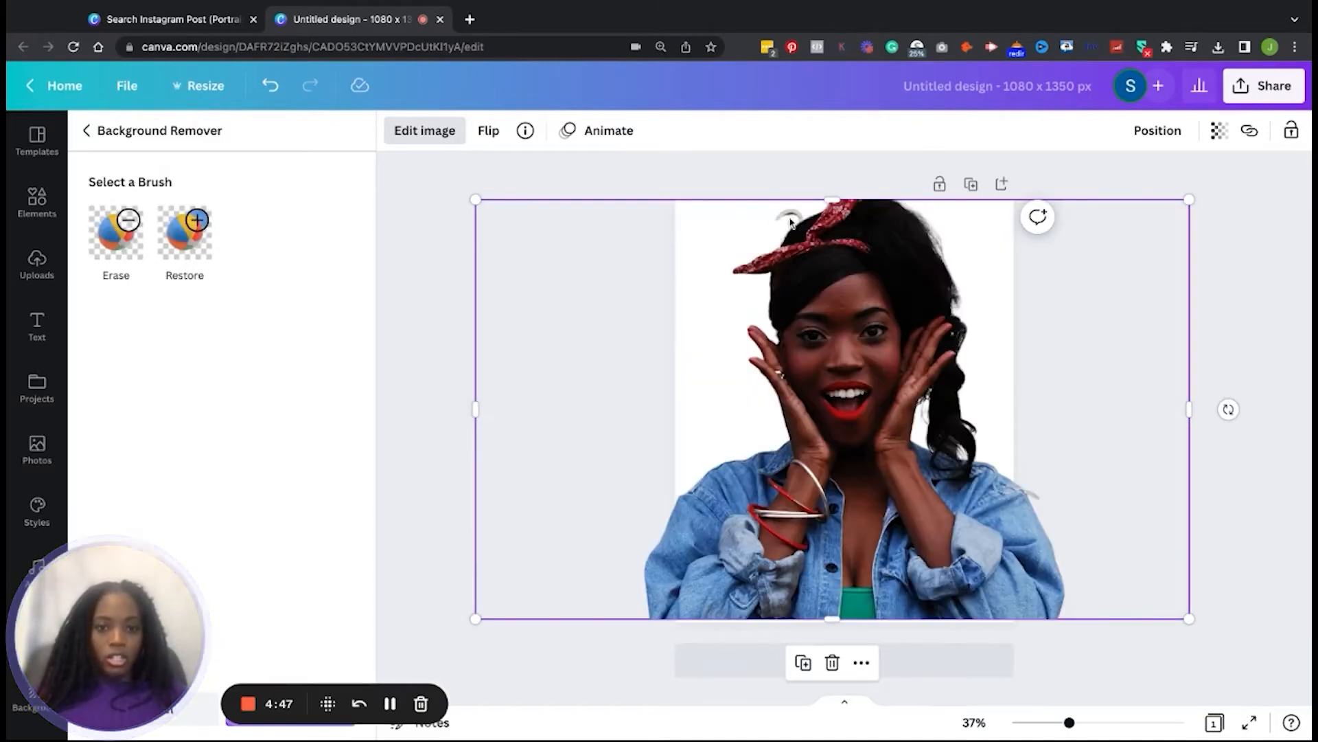
Step: Set the Background Remover's brush size to 44
{"action": "left_click", "coordinate": [128, 244]}
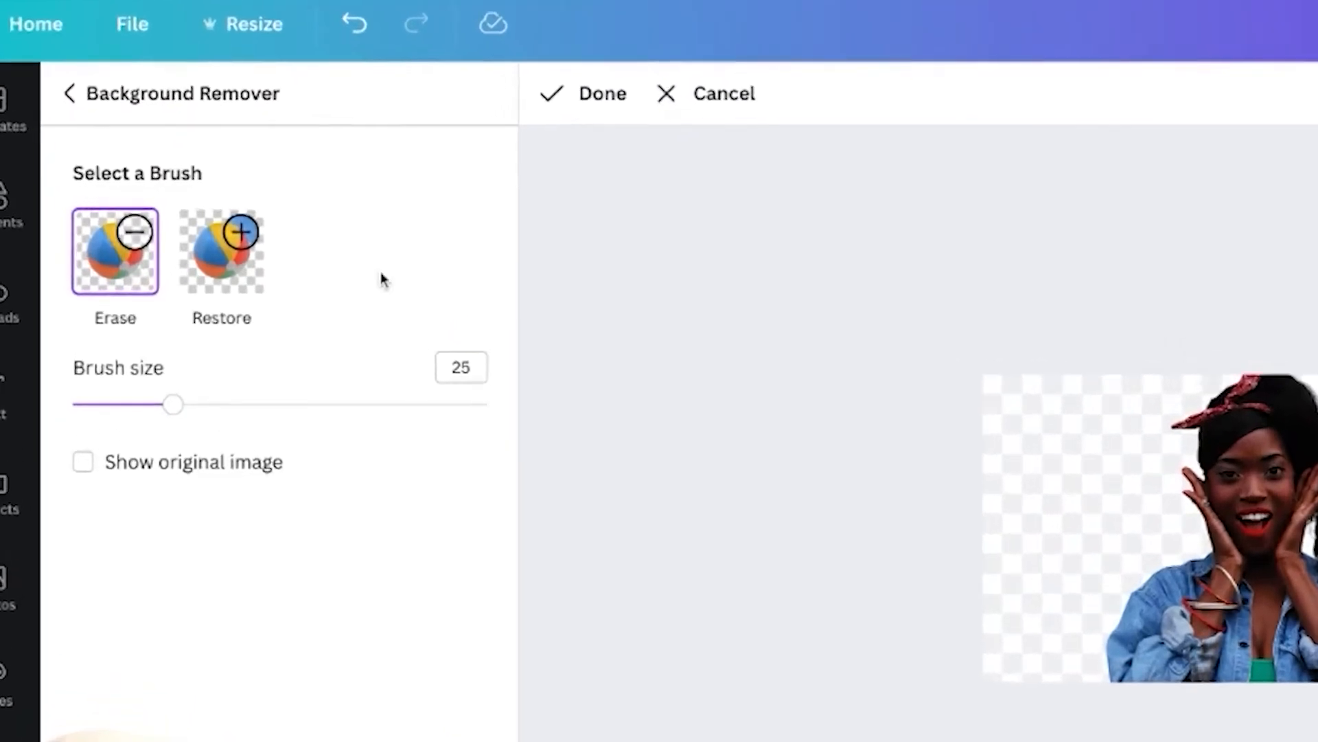
{"action": "left_click", "coordinate": [192, 241]}
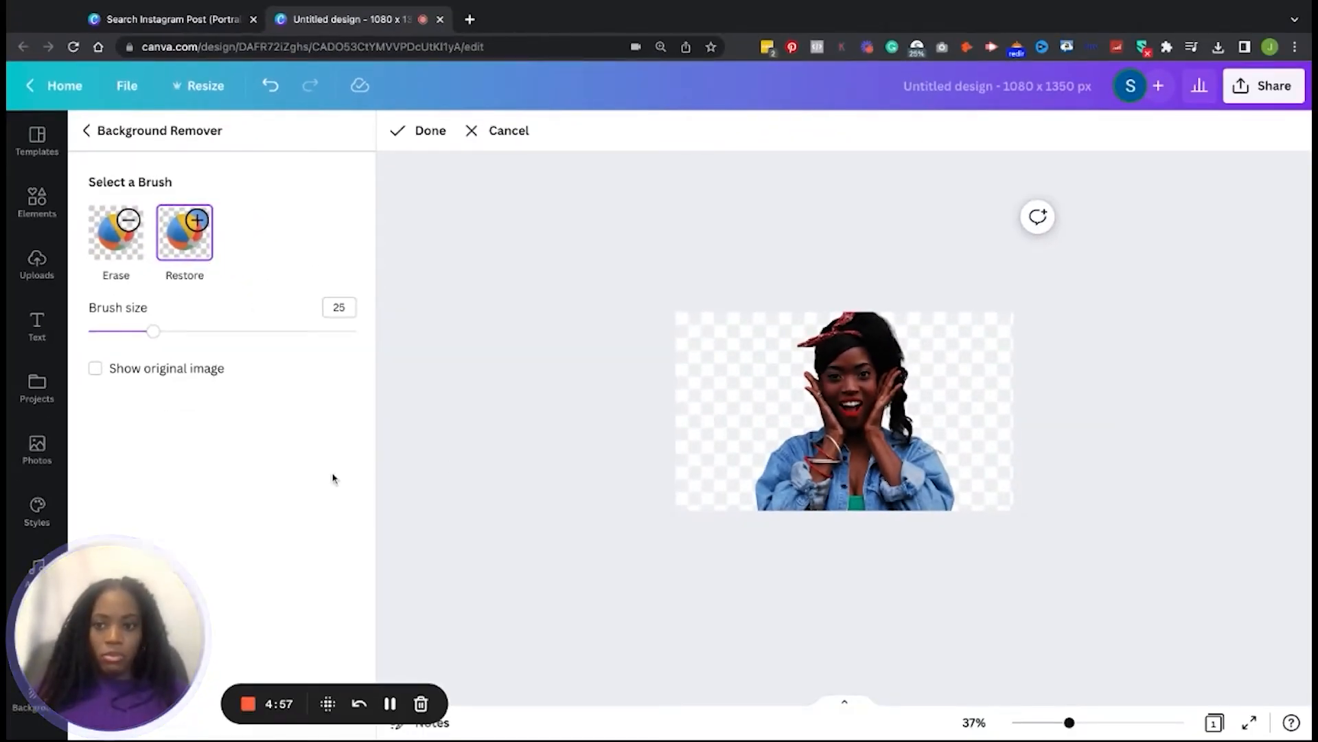
{"action": "left_click", "coordinate": [204, 331]}
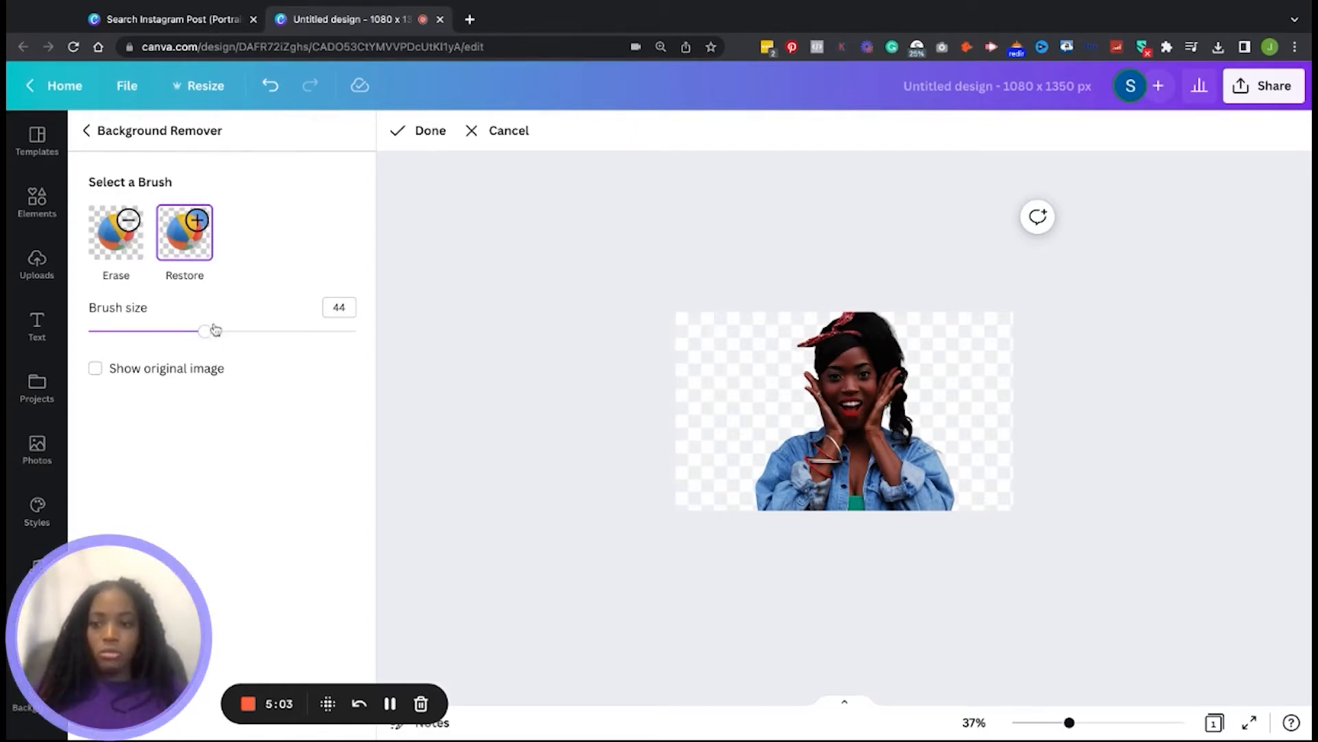
Step: Try the Erase brush on the woman's face and denim jacket, and bring the erased areas back with Restore
{"action": "left_click", "coordinate": [117, 234]}
{"action": "mouse_move", "coordinate": [868, 382]}
{"action": "left_mouse_down"}
{"action": "mouse_move", "coordinate": [835, 366]}
{"action": "mouse_move", "coordinate": [862, 381]}
{"action": "mouse_move", "coordinate": [869, 357]}
{"action": "left_mouse_up"}
{"action": "left_click", "coordinate": [197, 220]}
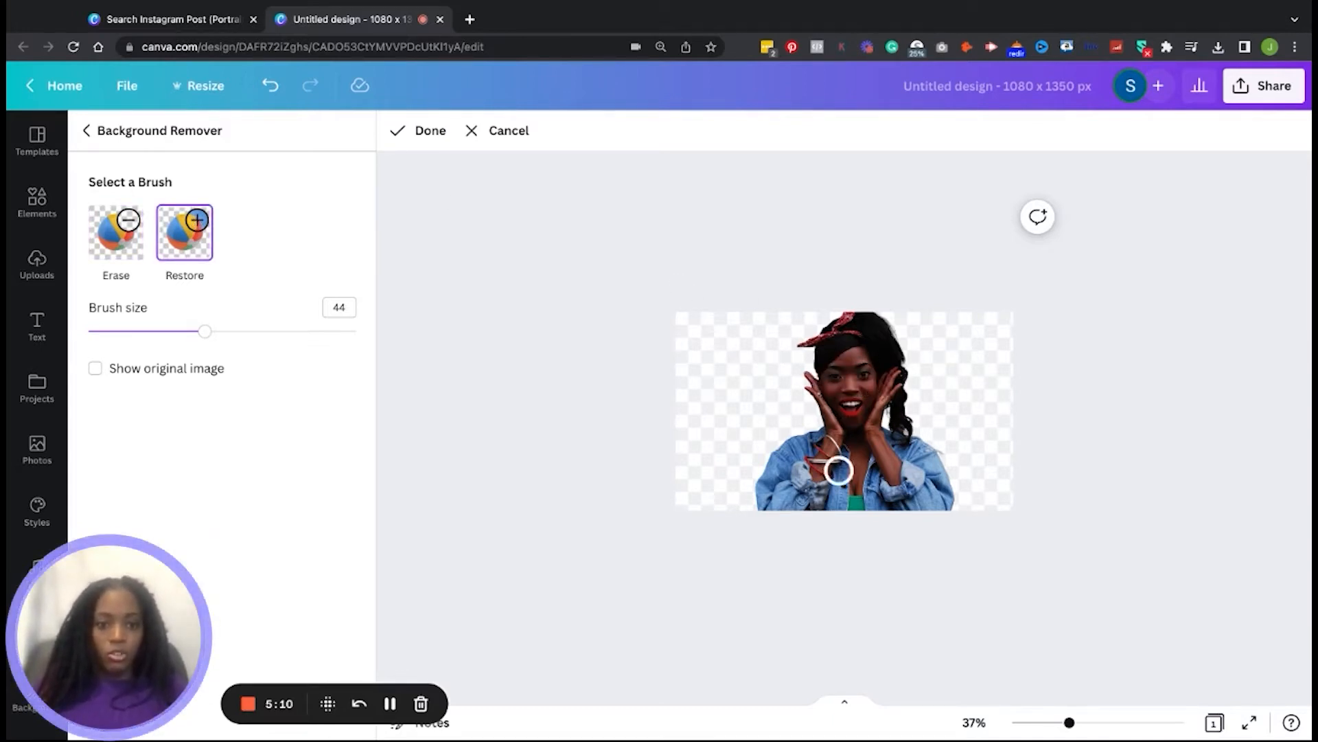
{"action": "left_click", "coordinate": [117, 233]}
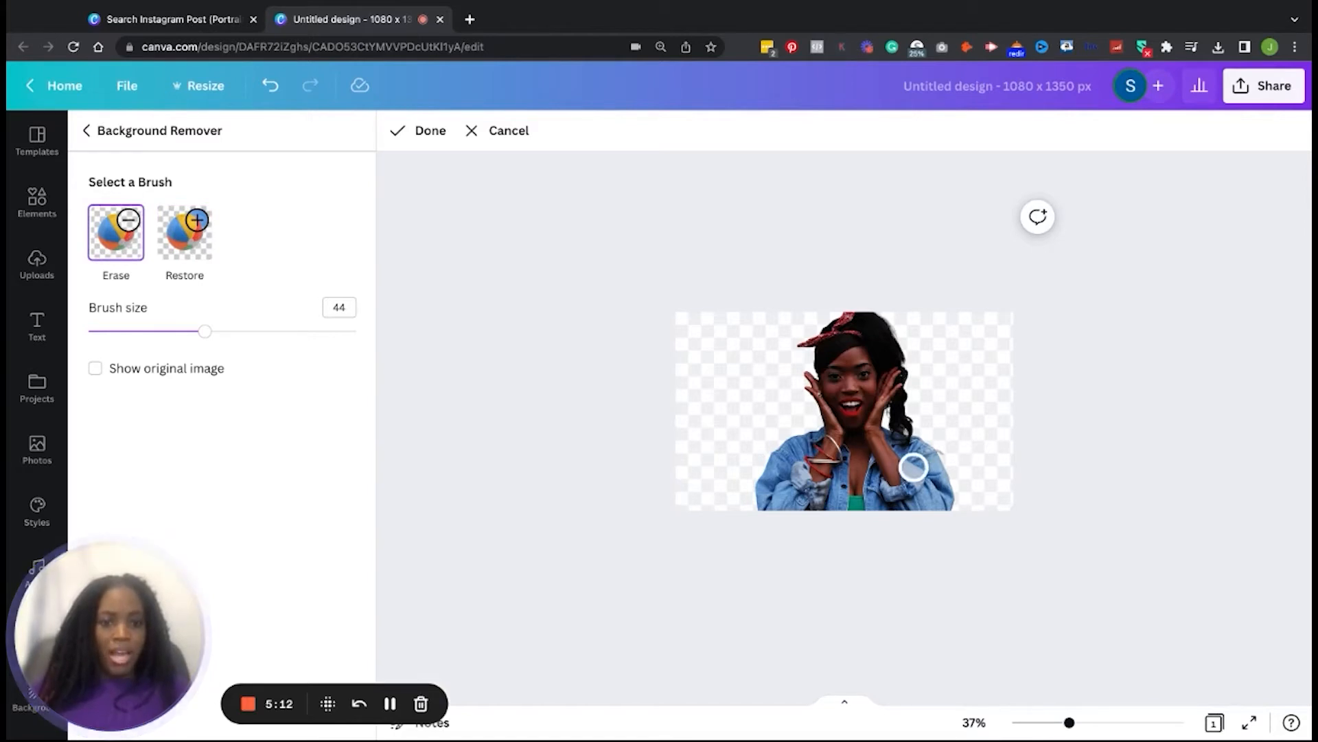
{"action": "left_click_drag", "start_coordinate": [913, 461], "coordinate": [950, 456]}
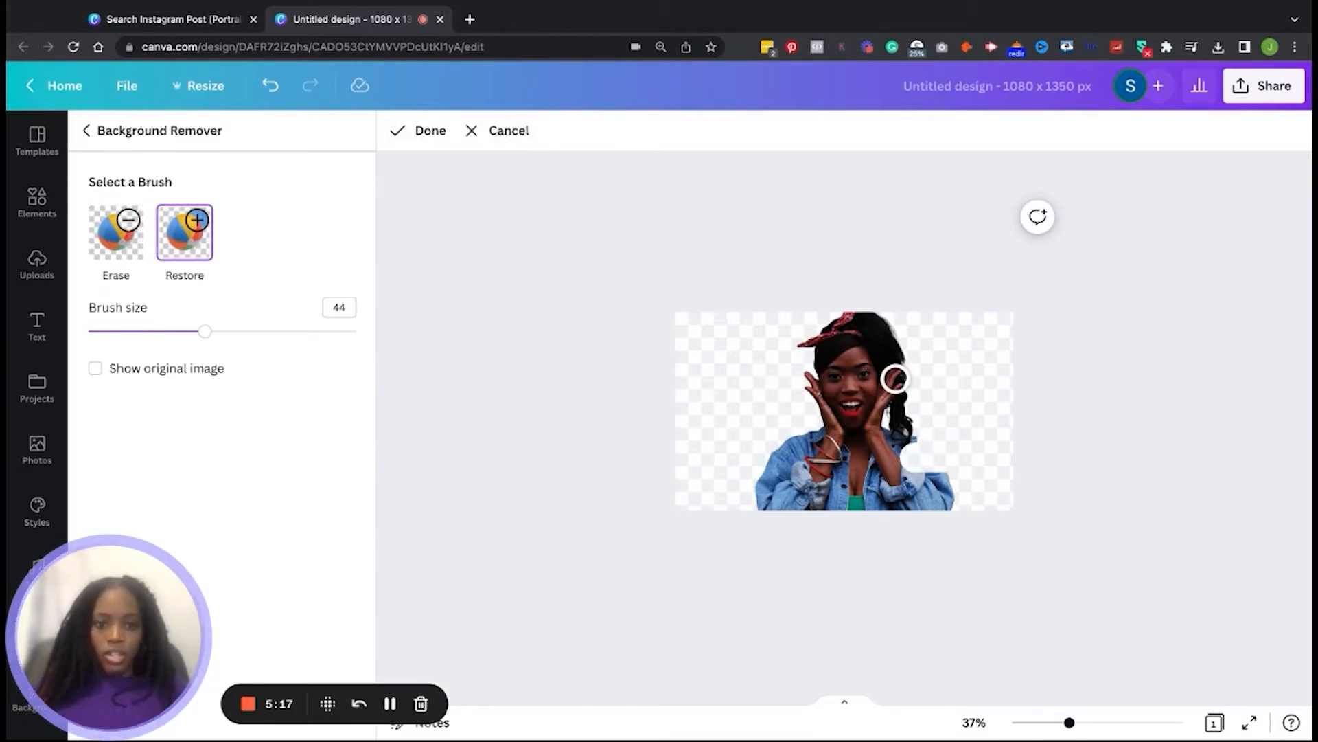
{"action": "mouse_move", "coordinate": [886, 452]}
{"action": "left_mouse_down"}
{"action": "mouse_move", "coordinate": [952, 457]}
{"action": "mouse_move", "coordinate": [910, 463]}
{"action": "mouse_move", "coordinate": [931, 484]}
{"action": "left_mouse_up"}
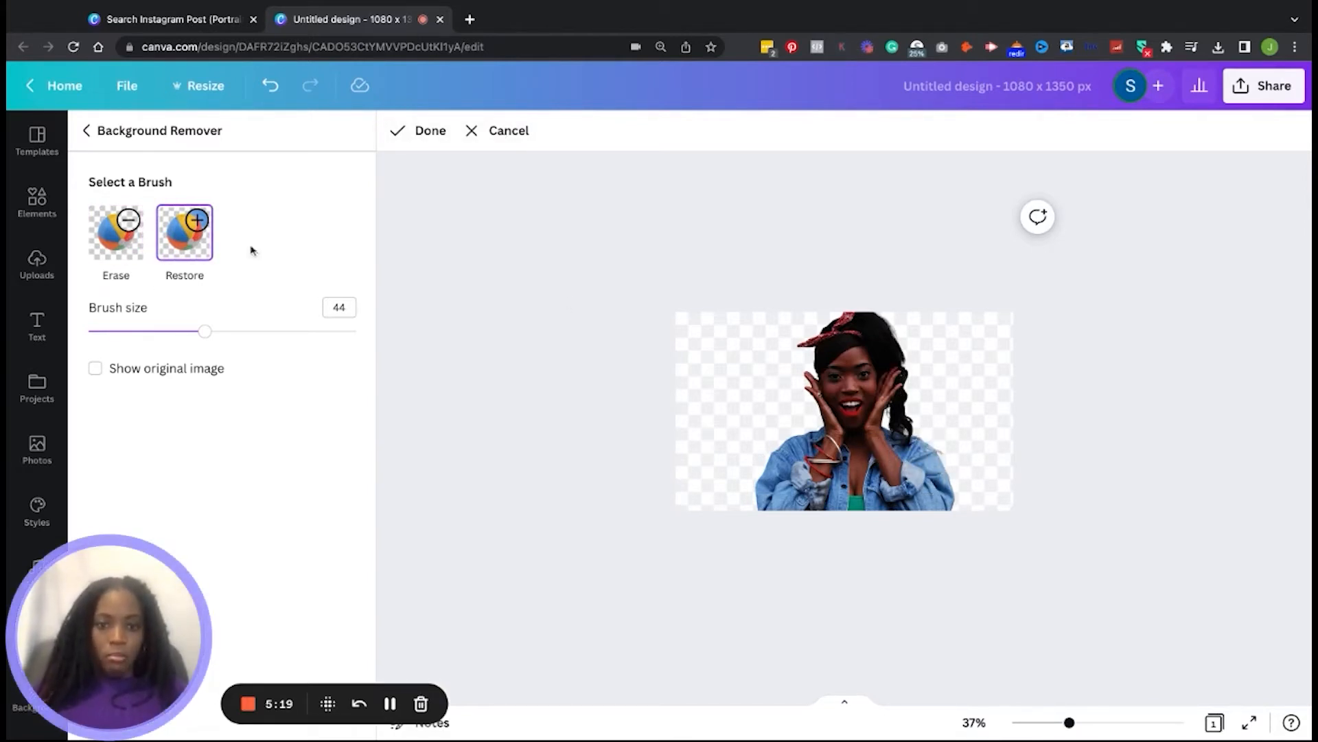
Step: Erase the leftover background remnants around the woman's head and shoulder, and apply the cleanup
{"action": "left_click", "coordinate": [117, 234]}
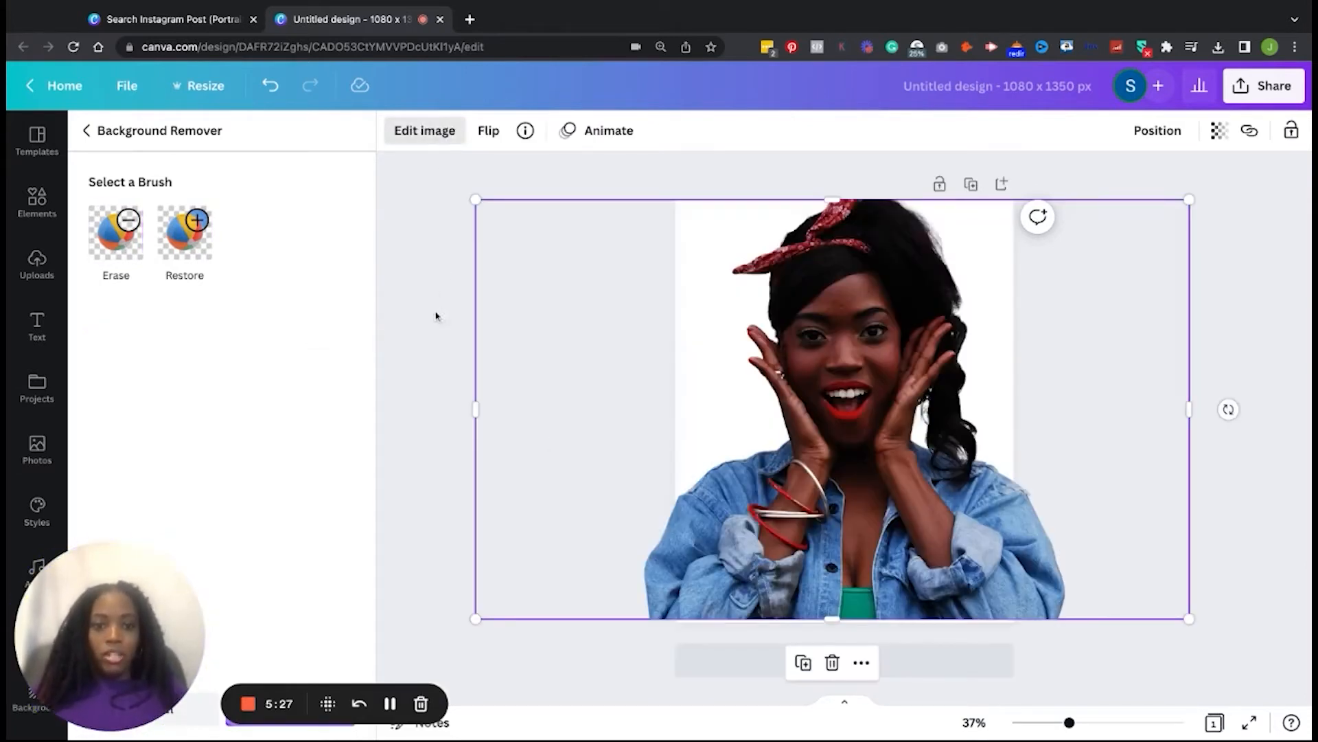
{"action": "left_click", "coordinate": [440, 268]}
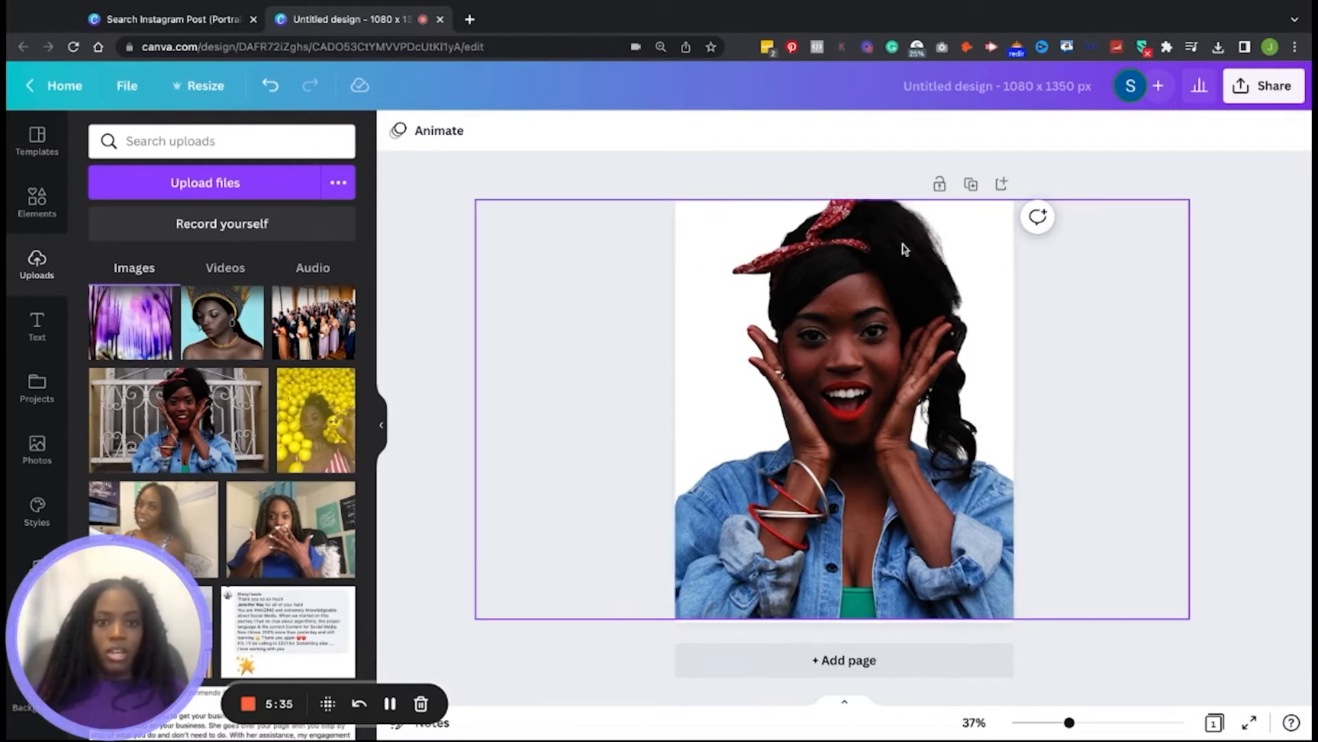
Step: Add a second page filled with the uploaded selfie video of the woman in a denim jacket, and preview the clip
{"action": "left_click", "coordinate": [969, 185]}
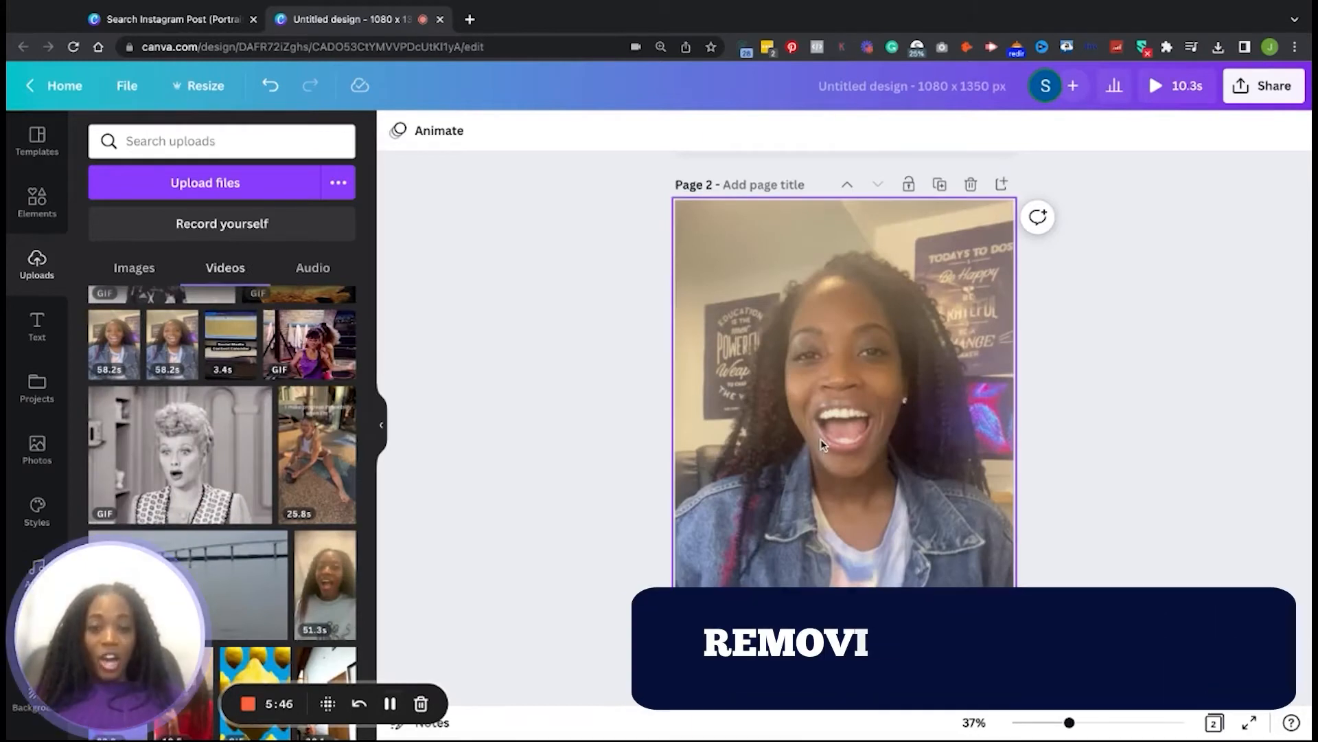
{"action": "left_click", "coordinate": [824, 432]}
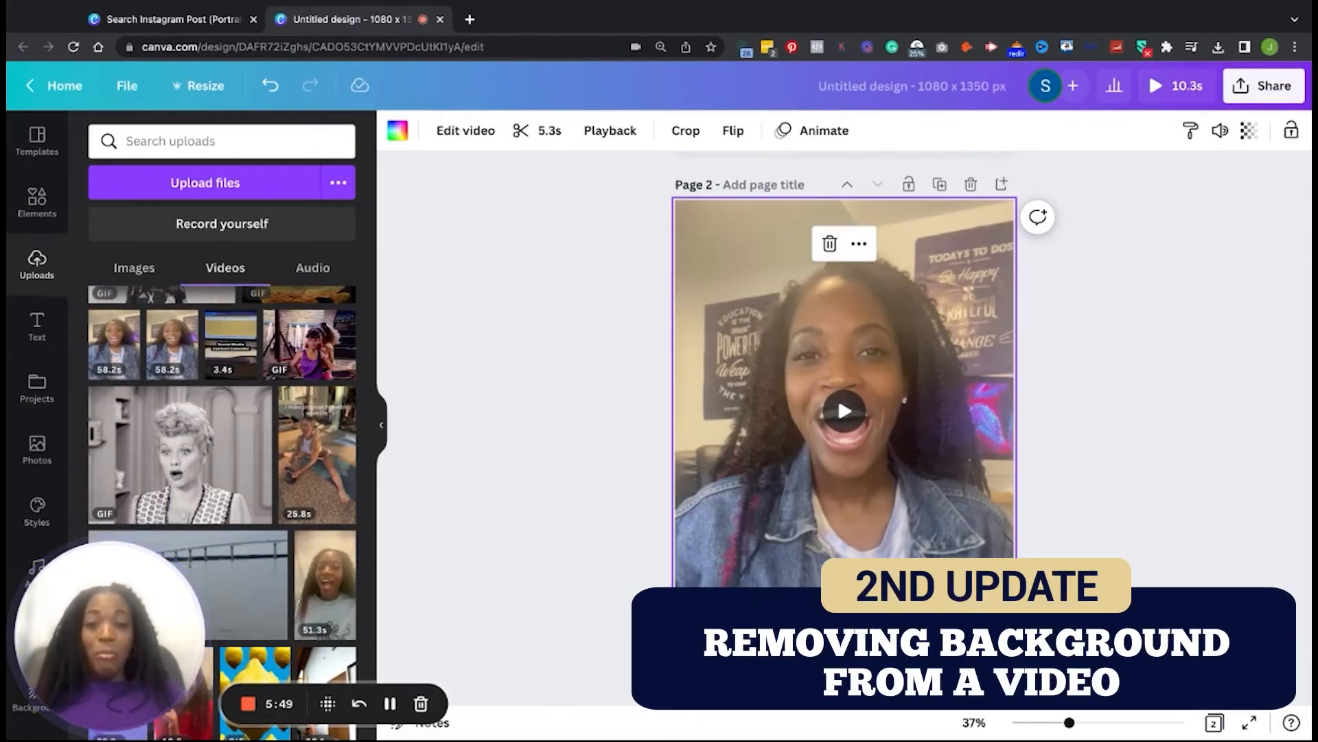
{"action": "left_click", "coordinate": [844, 411]}
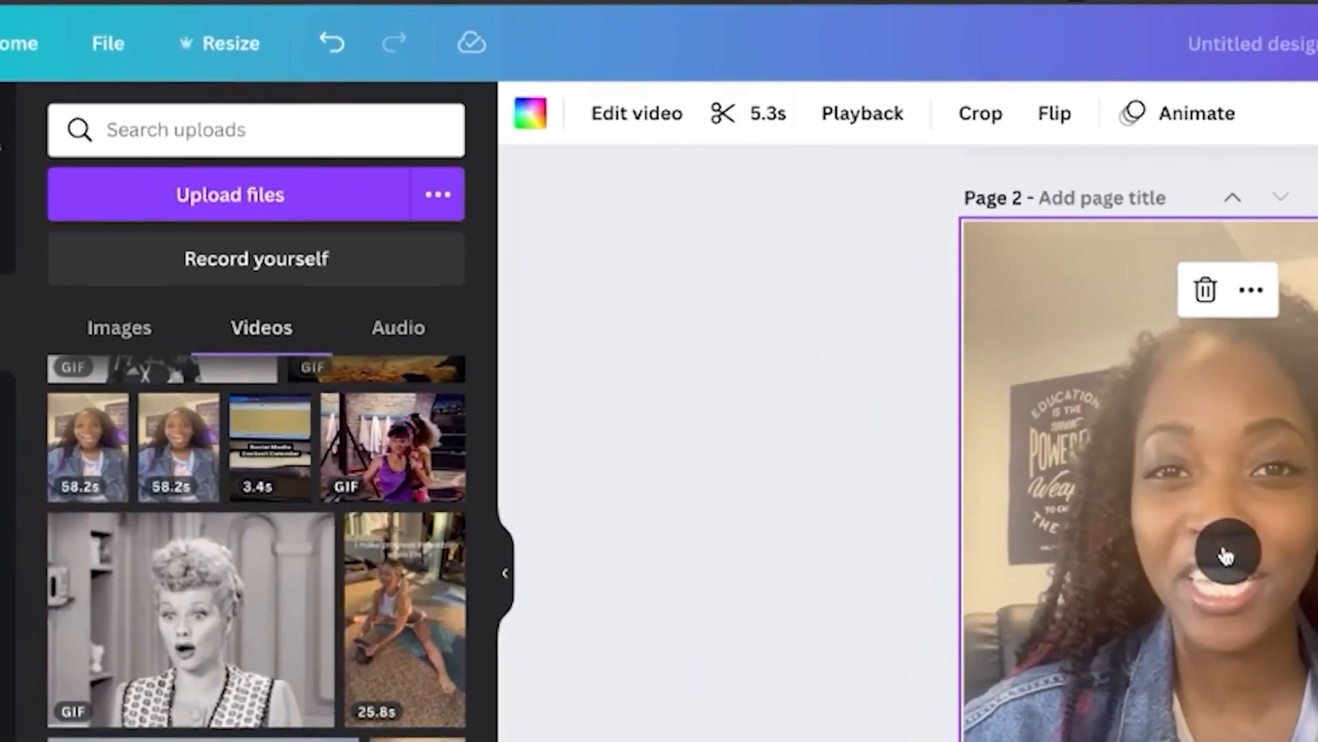
{"action": "left_click", "coordinate": [1226, 555]}
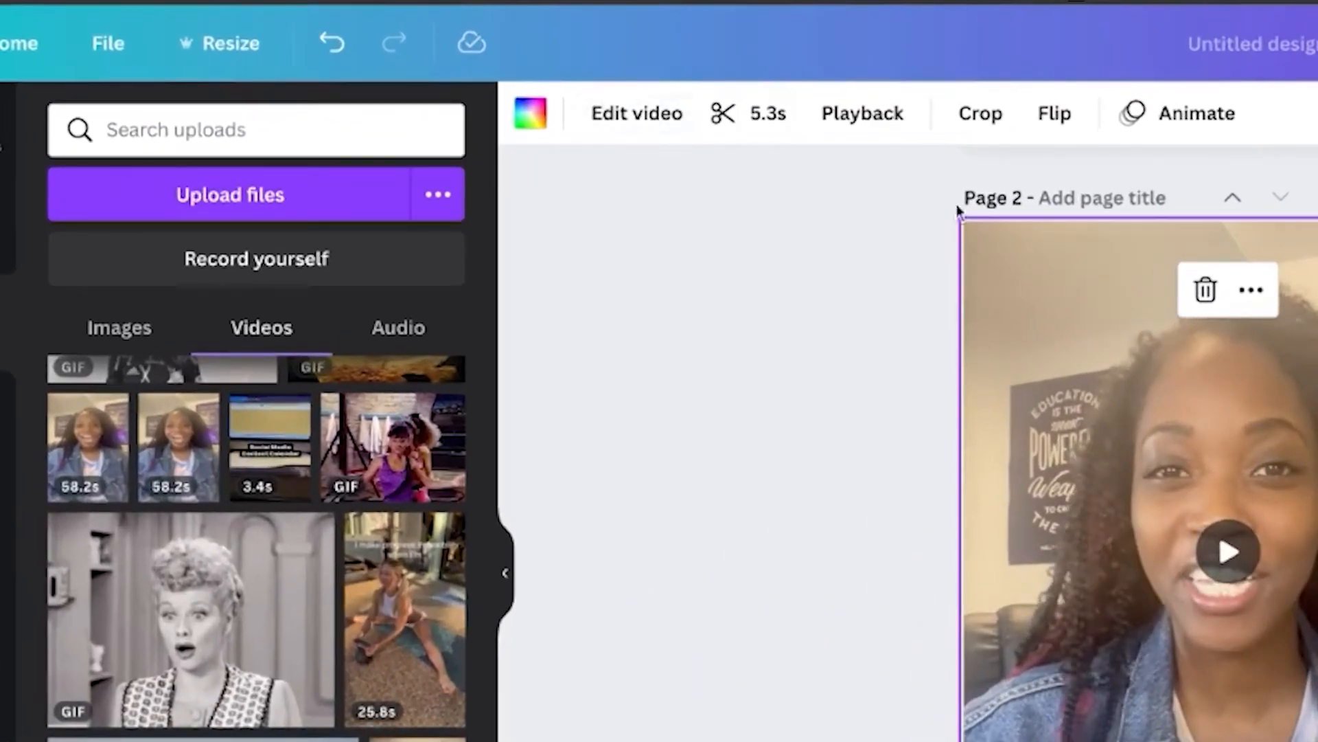
Step: Remove the background of the page 2 video with the Background Remover and play the clip to check it
{"action": "left_click", "coordinate": [637, 115]}
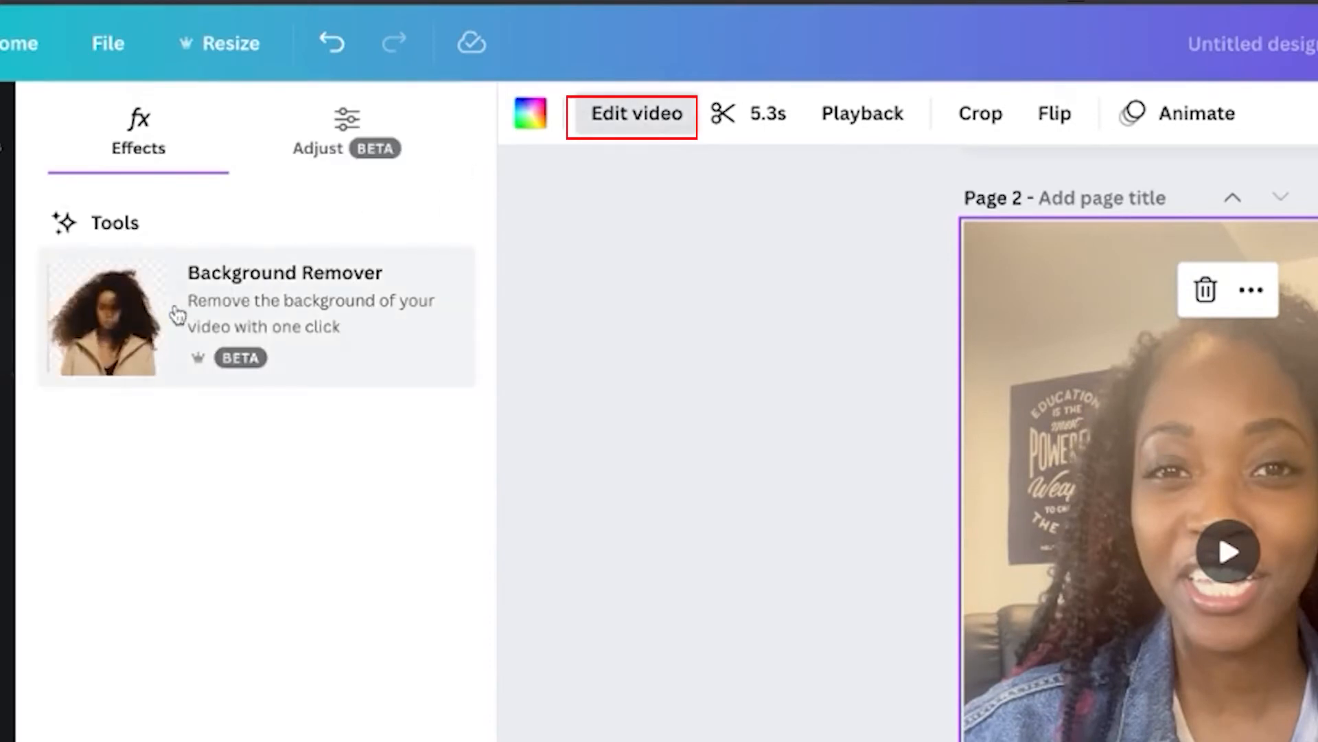
{"action": "left_click", "coordinate": [180, 316]}
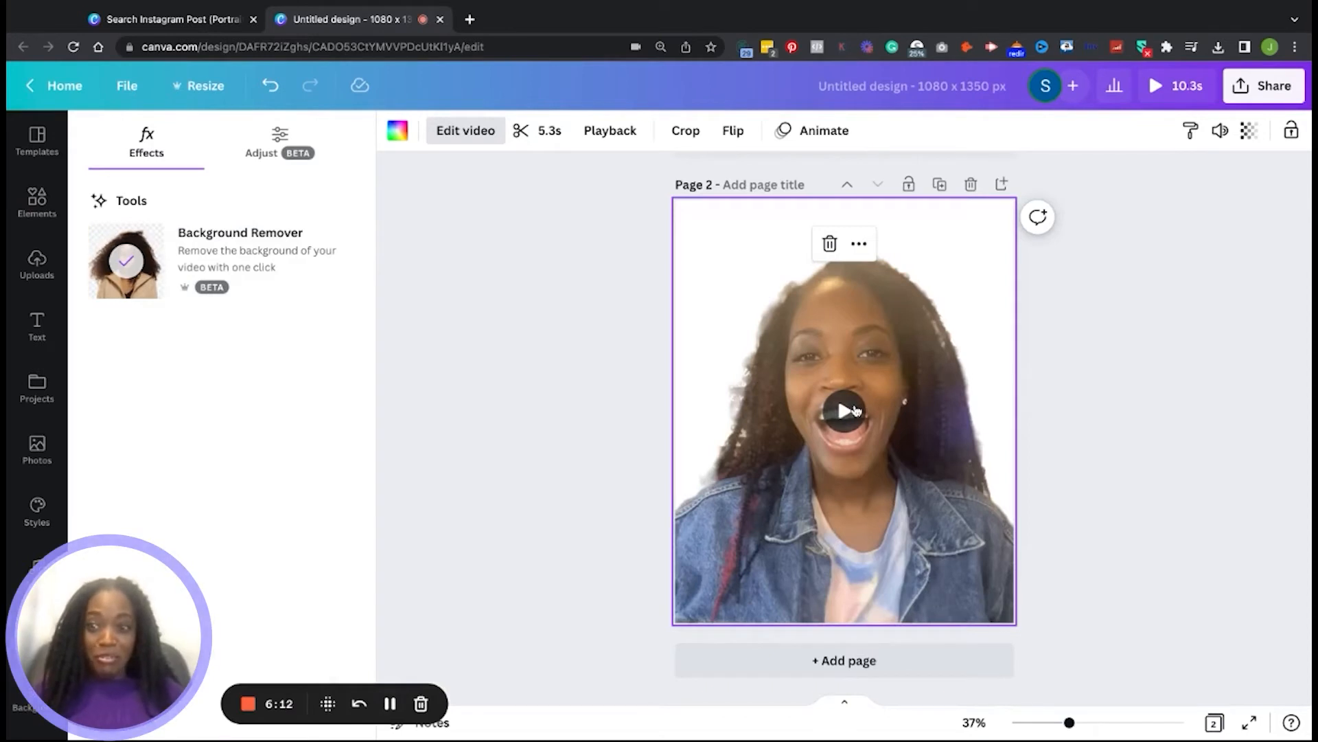
{"action": "left_click", "coordinate": [855, 410]}
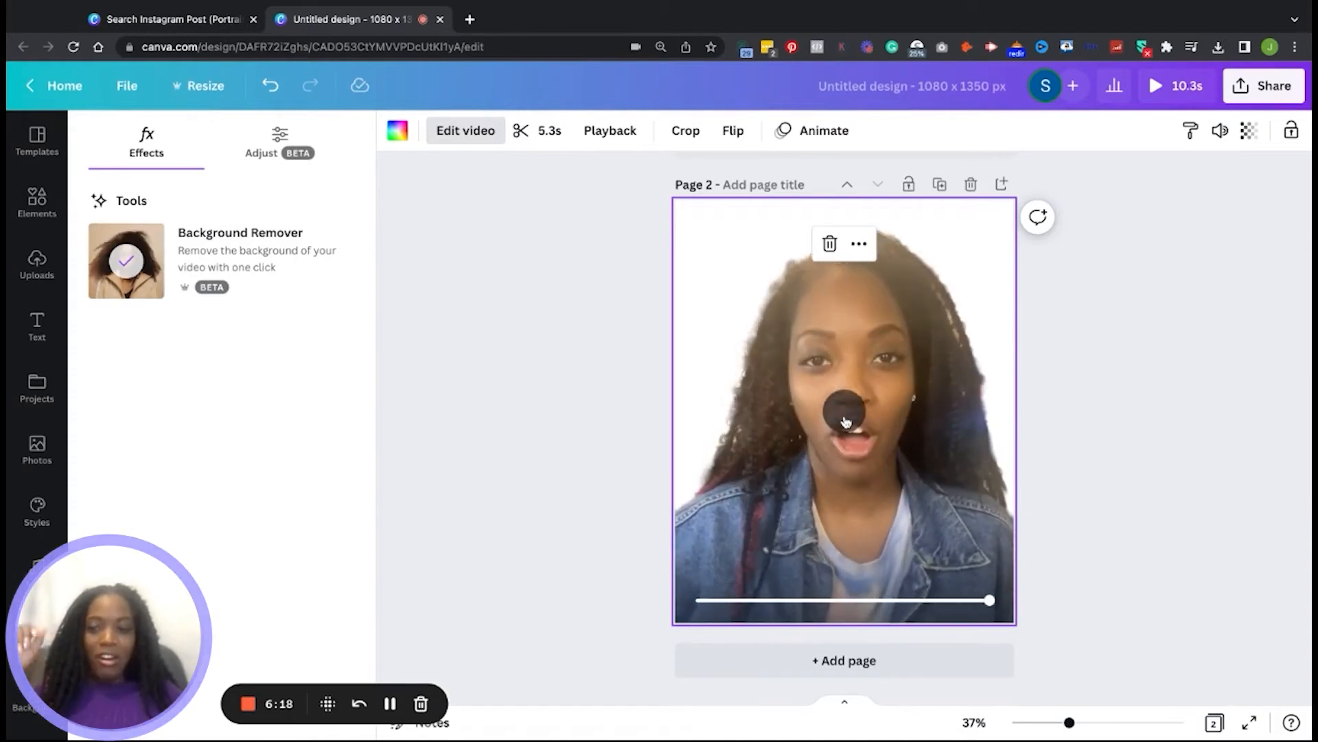
{"action": "left_click", "coordinate": [846, 421]}
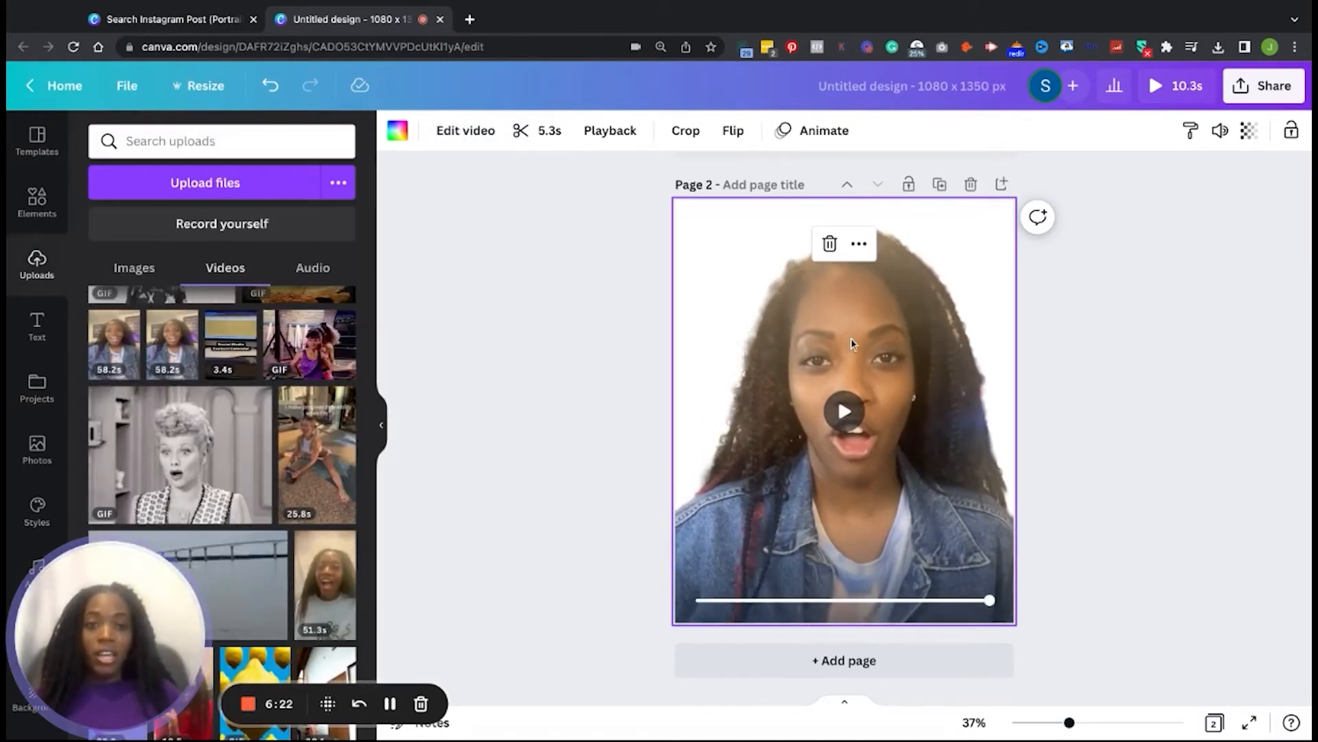
{"action": "scroll", "coordinate": [1009, 214], "scroll_direction": "up", "scroll_amount": 5}
{"action": "scroll", "coordinate": [1010, 215], "scroll_direction": "down", "scroll_amount": 4}
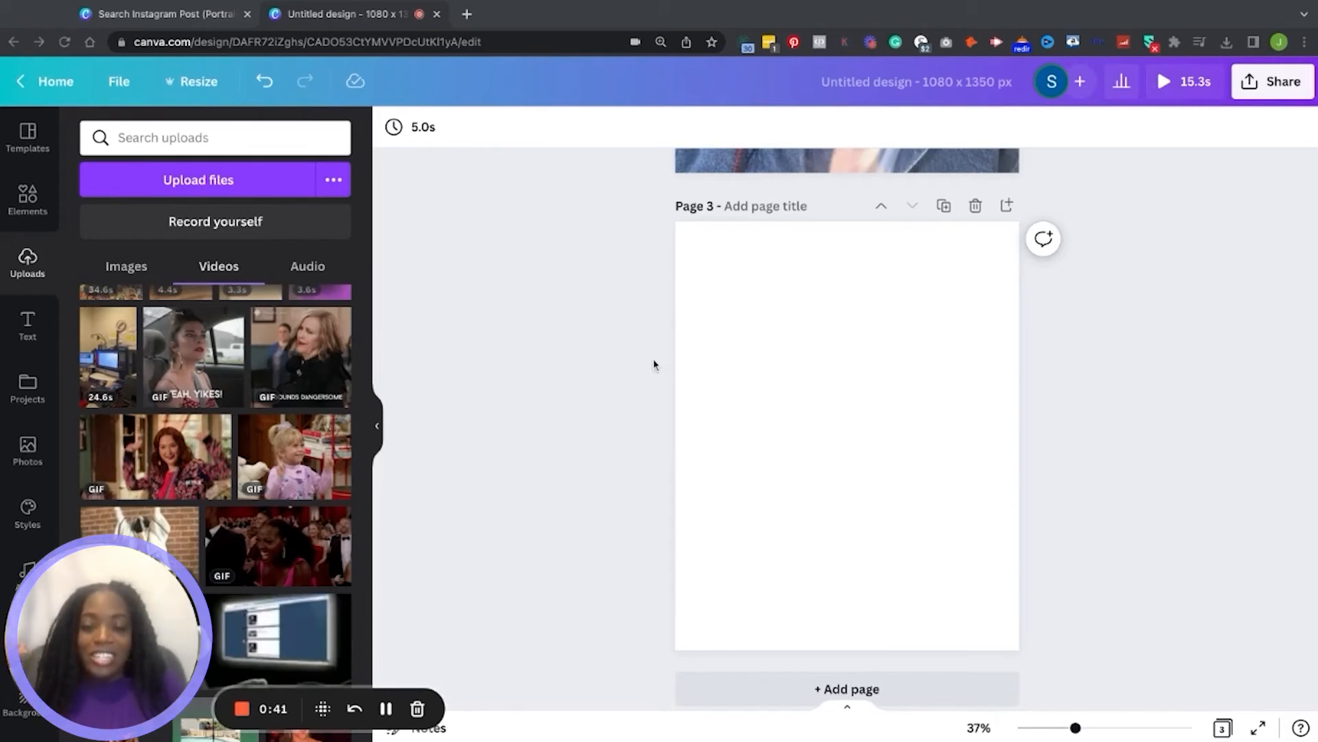
Step: Open the Text to Image app from the additional Canva apps
{"action": "scroll", "coordinate": [19, 358], "scroll_direction": "down", "scroll_amount": 5}
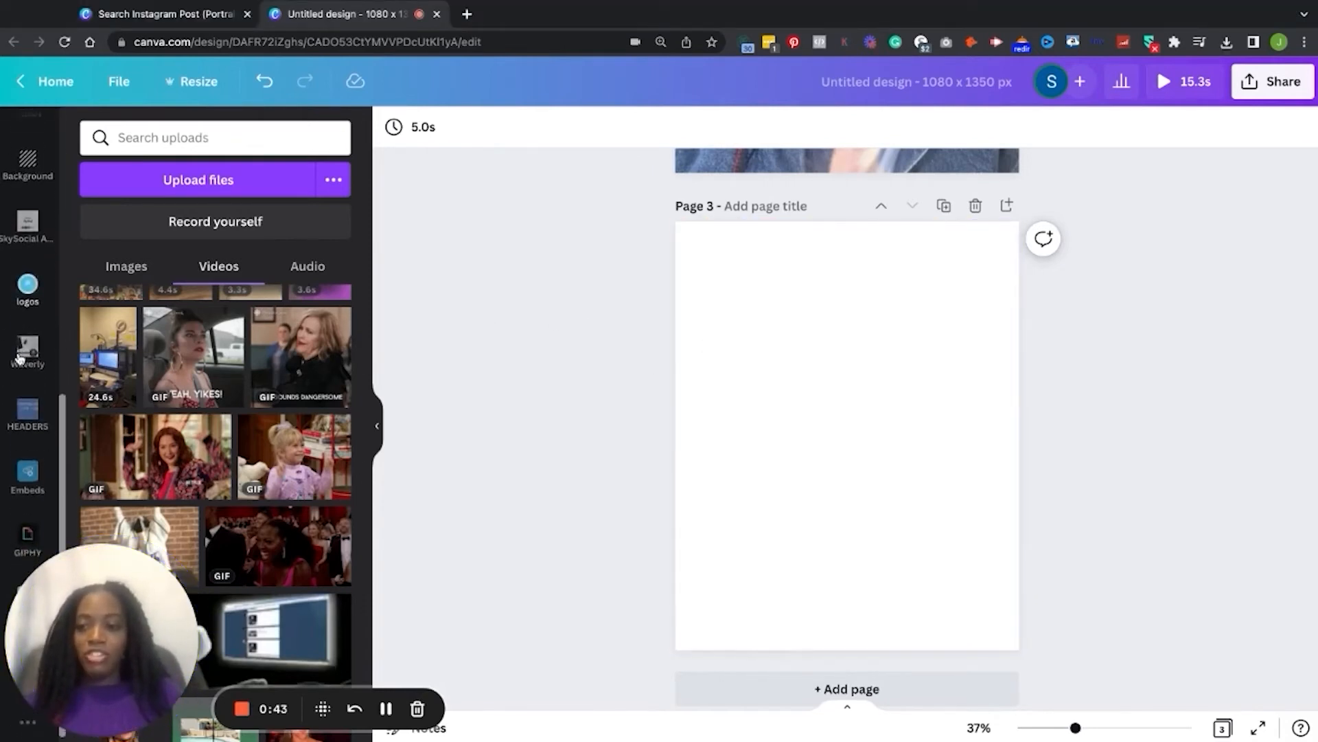
{"action": "scroll", "coordinate": [19, 357], "scroll_direction": "down", "scroll_amount": 1}
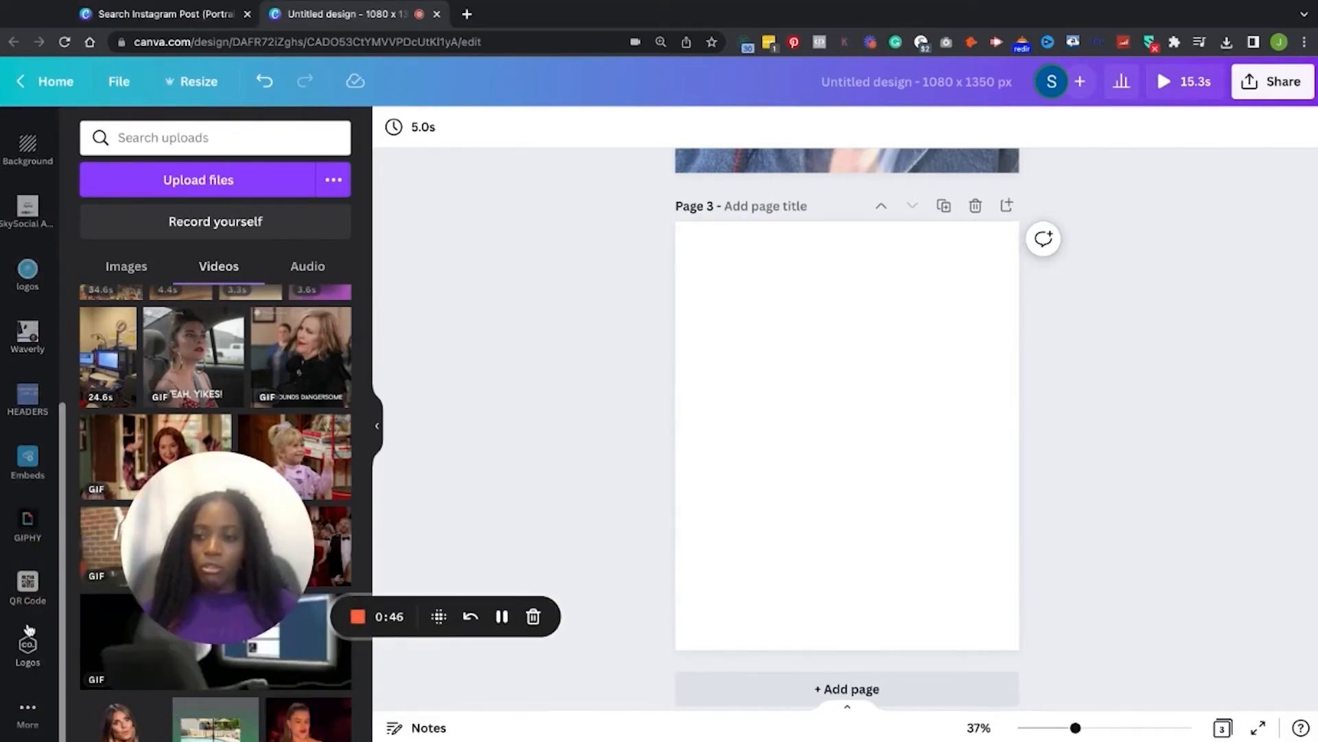
{"action": "left_click", "coordinate": [27, 714]}
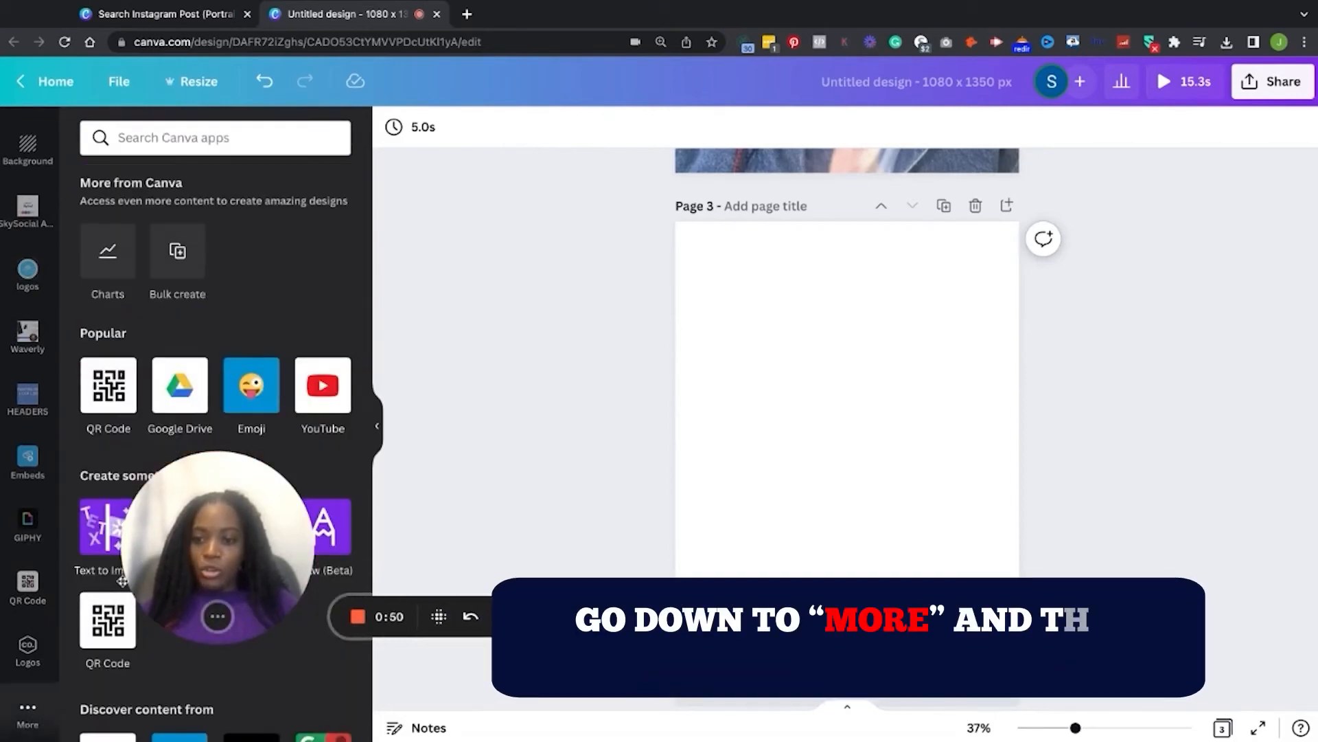
{"action": "scroll", "coordinate": [119, 369], "scroll_direction": "down", "scroll_amount": 15}
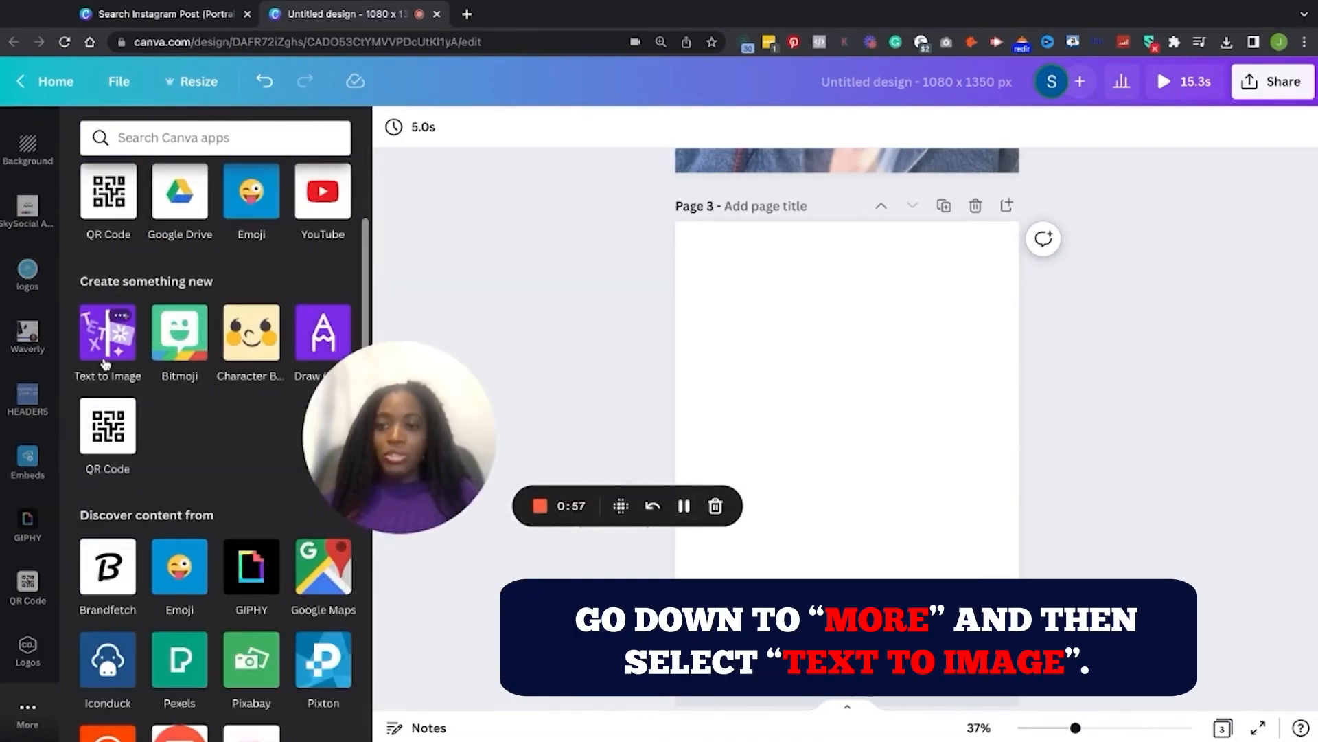
{"action": "left_click", "coordinate": [105, 369]}
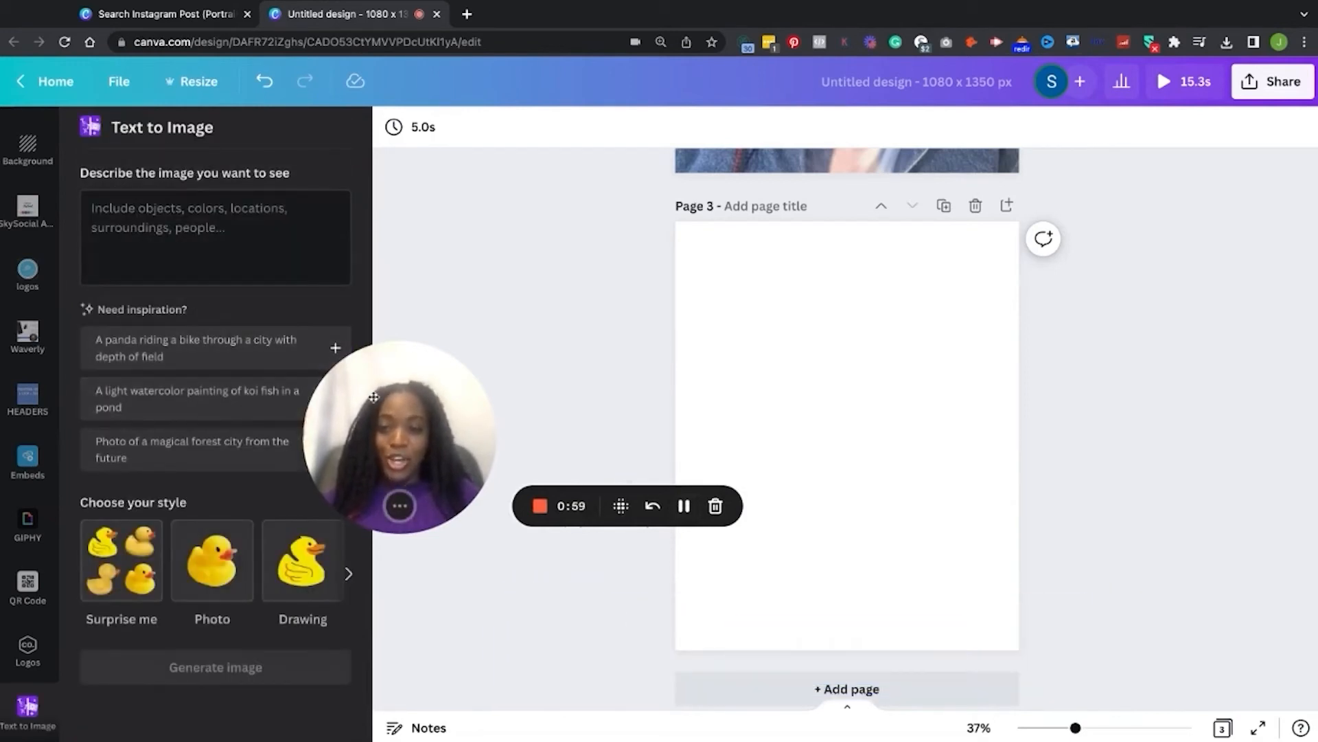
{"action": "left_click_drag", "start_coordinate": [399, 437], "coordinate": [478, 570]}
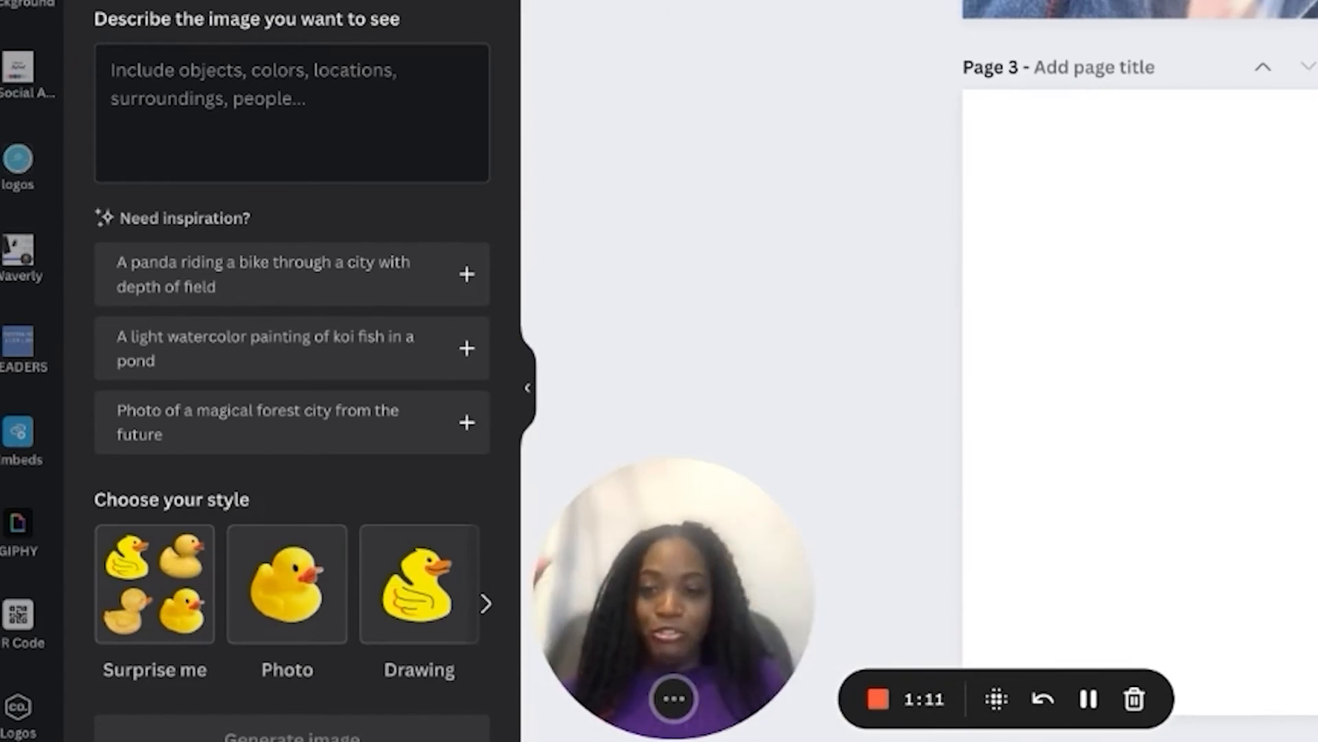
Step: Generate images from the suggested prompt "Photo of a magical forest city from the future" in the Photo style
{"action": "left_click", "coordinate": [400, 433]}
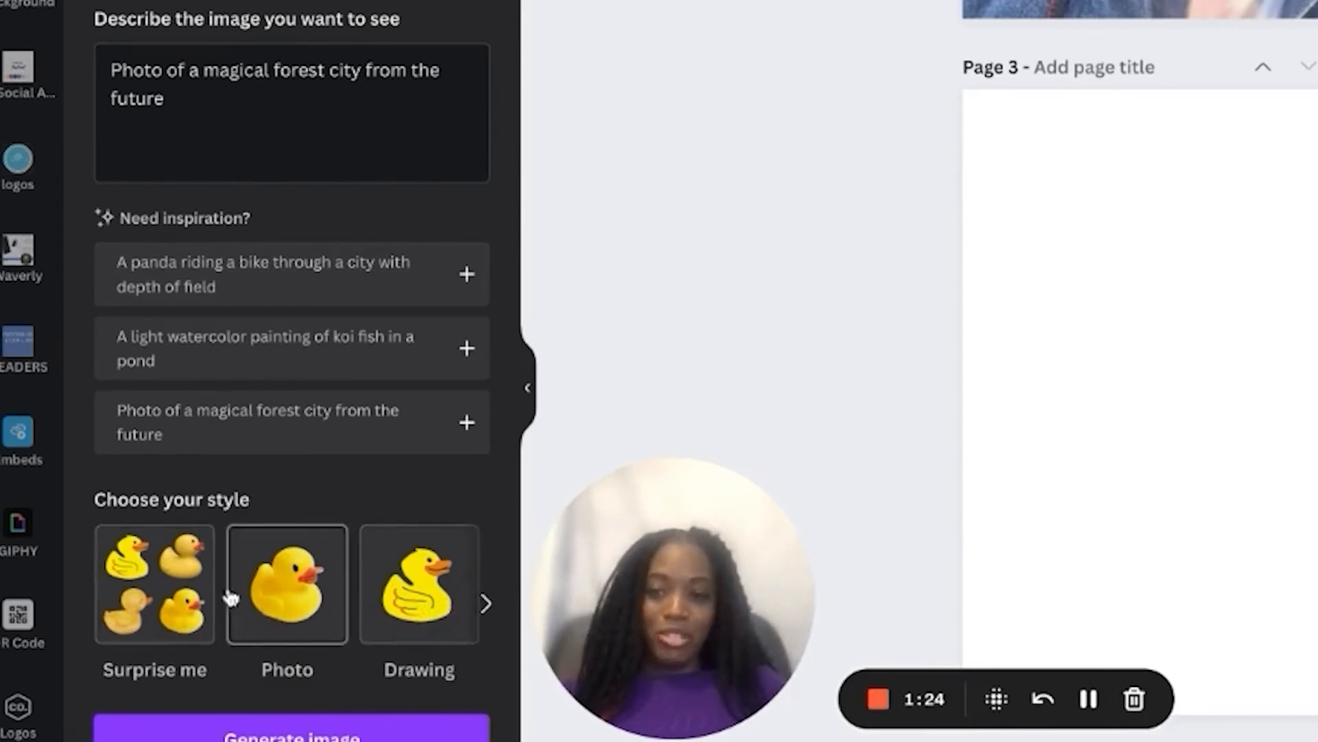
{"action": "left_click", "coordinate": [309, 621]}
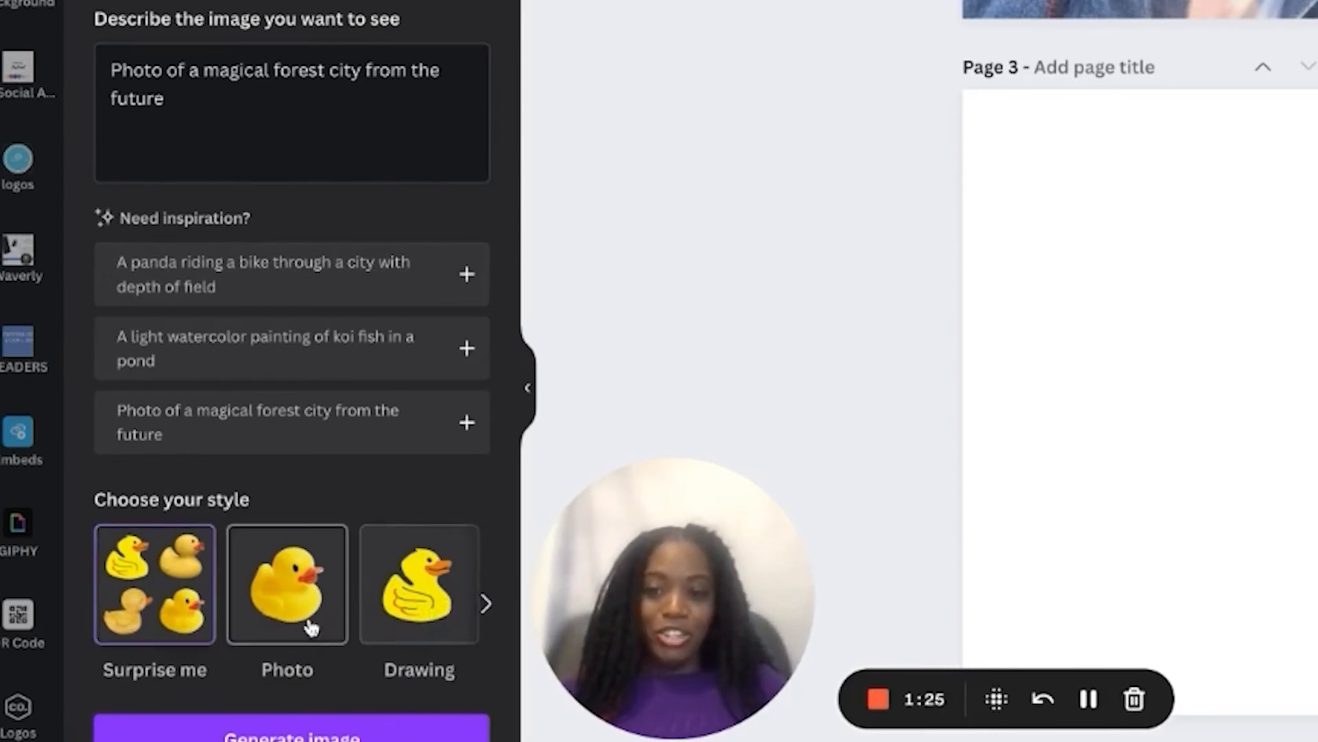
{"action": "left_click", "coordinate": [487, 604]}
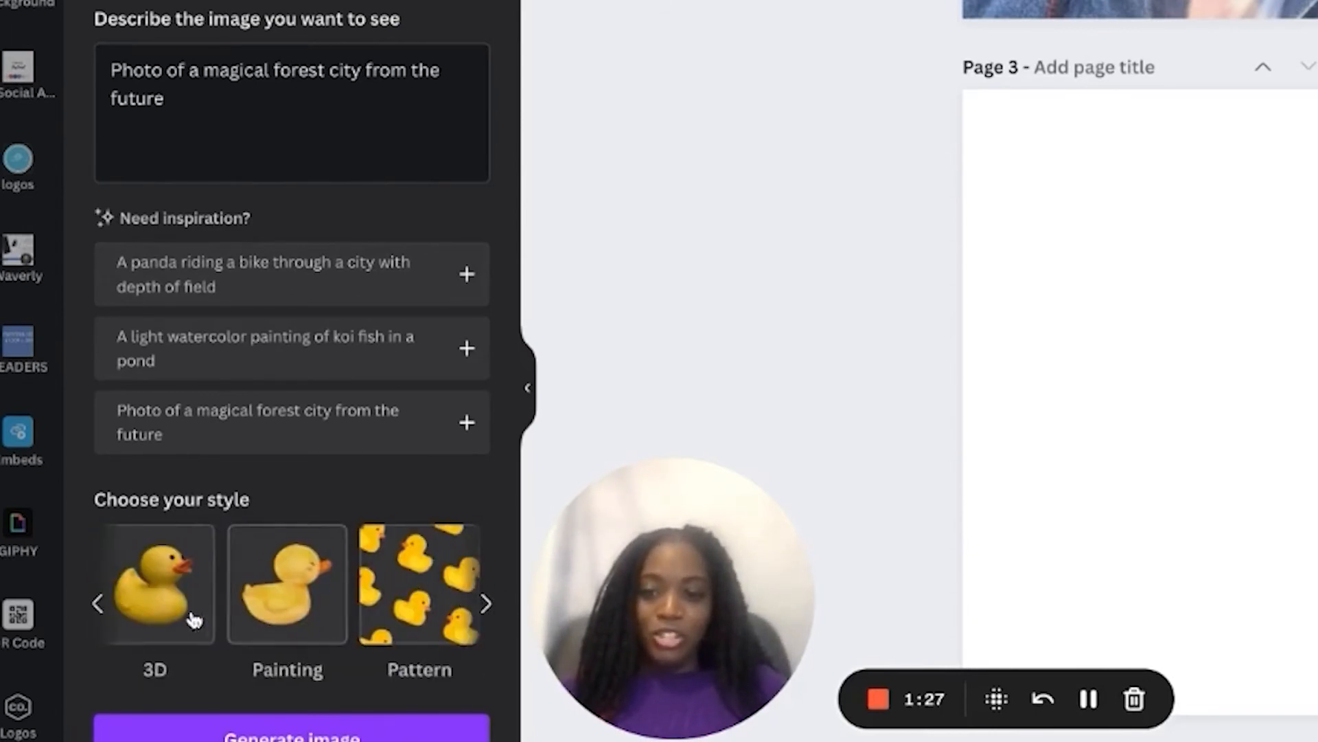
{"action": "left_click", "coordinate": [487, 604]}
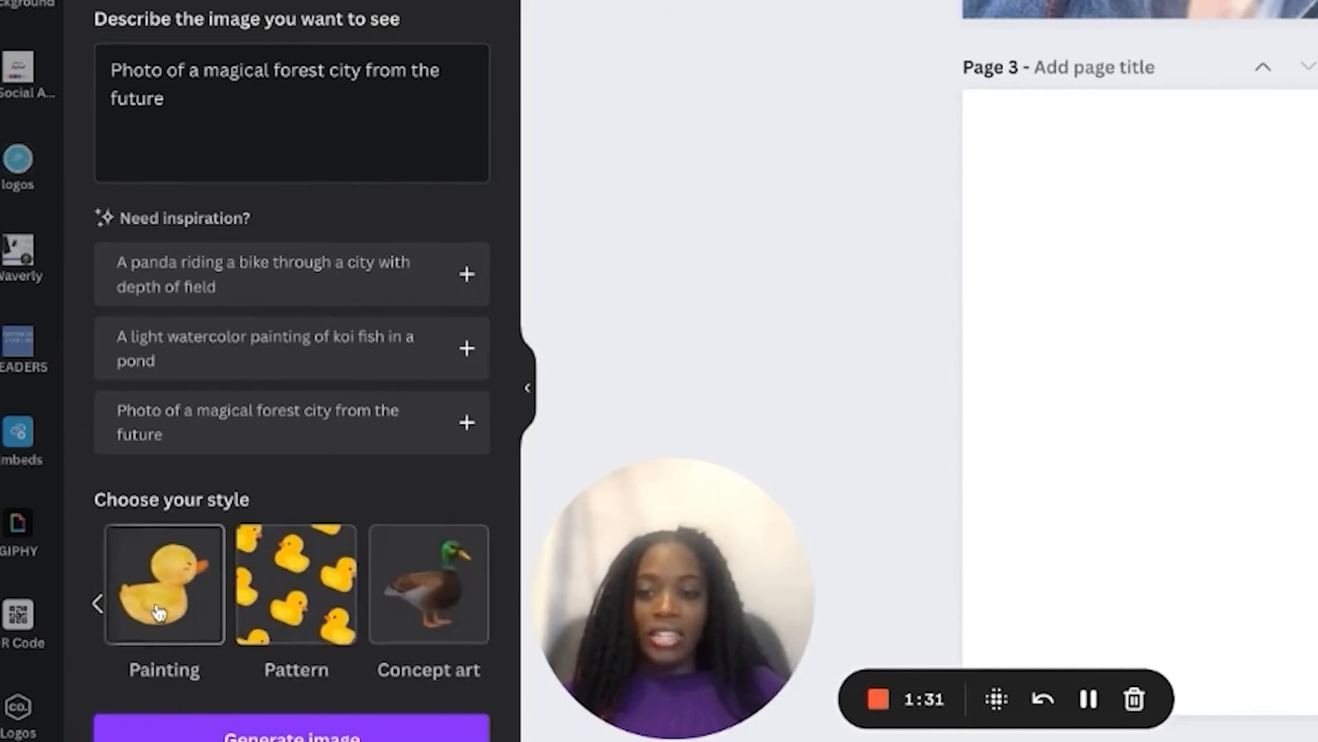
{"action": "left_click", "coordinate": [100, 605]}
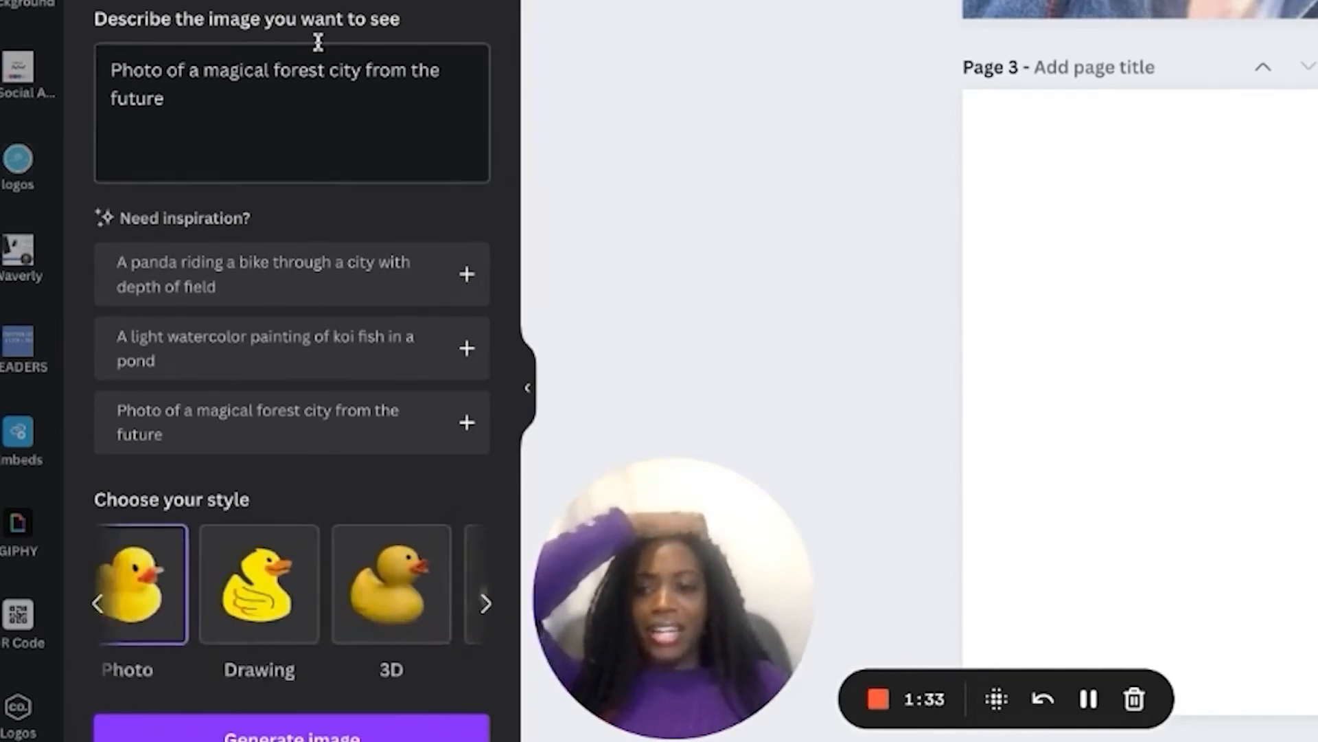
{"action": "left_click", "coordinate": [250, 79]}
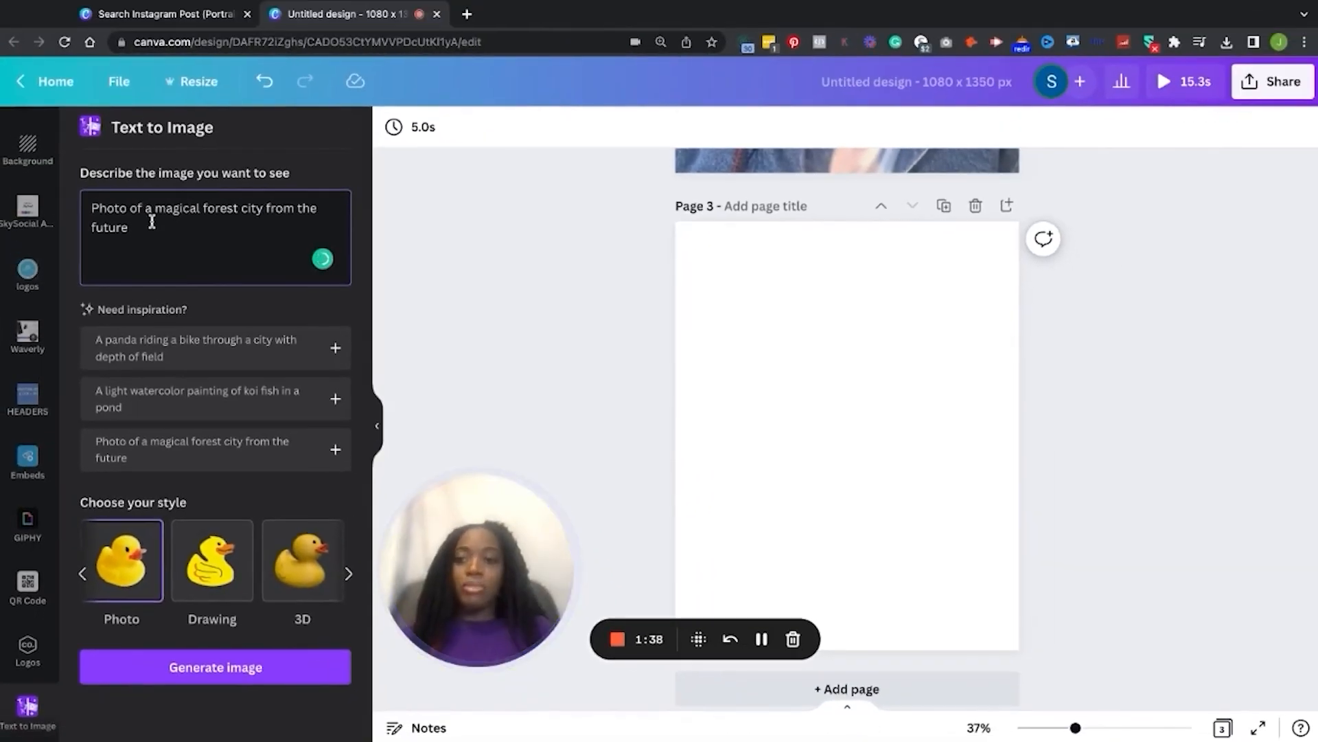
{"action": "left_click", "coordinate": [82, 574]}
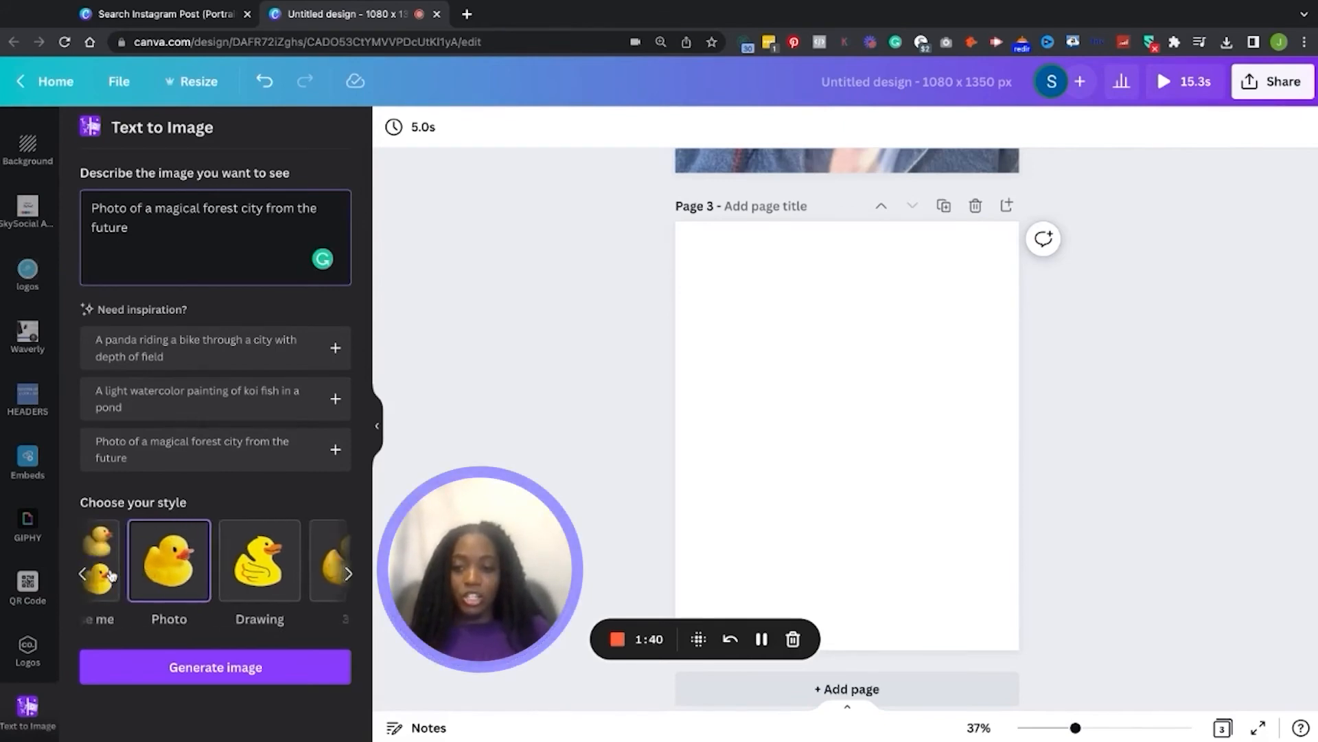
{"action": "left_click", "coordinate": [210, 670]}
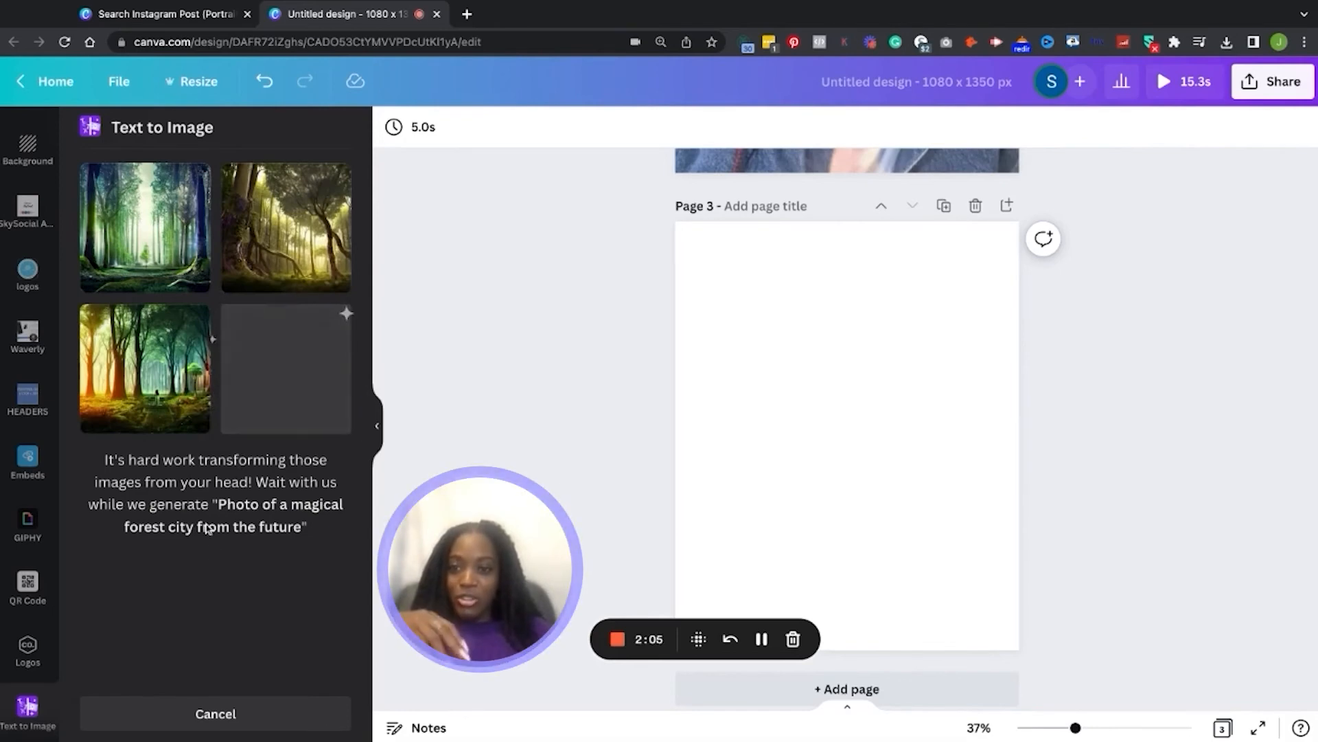
Step: Place the generated orange-and-green forest image on page 3 and enlarge it to cover the whole page
{"action": "left_click", "coordinate": [170, 423]}
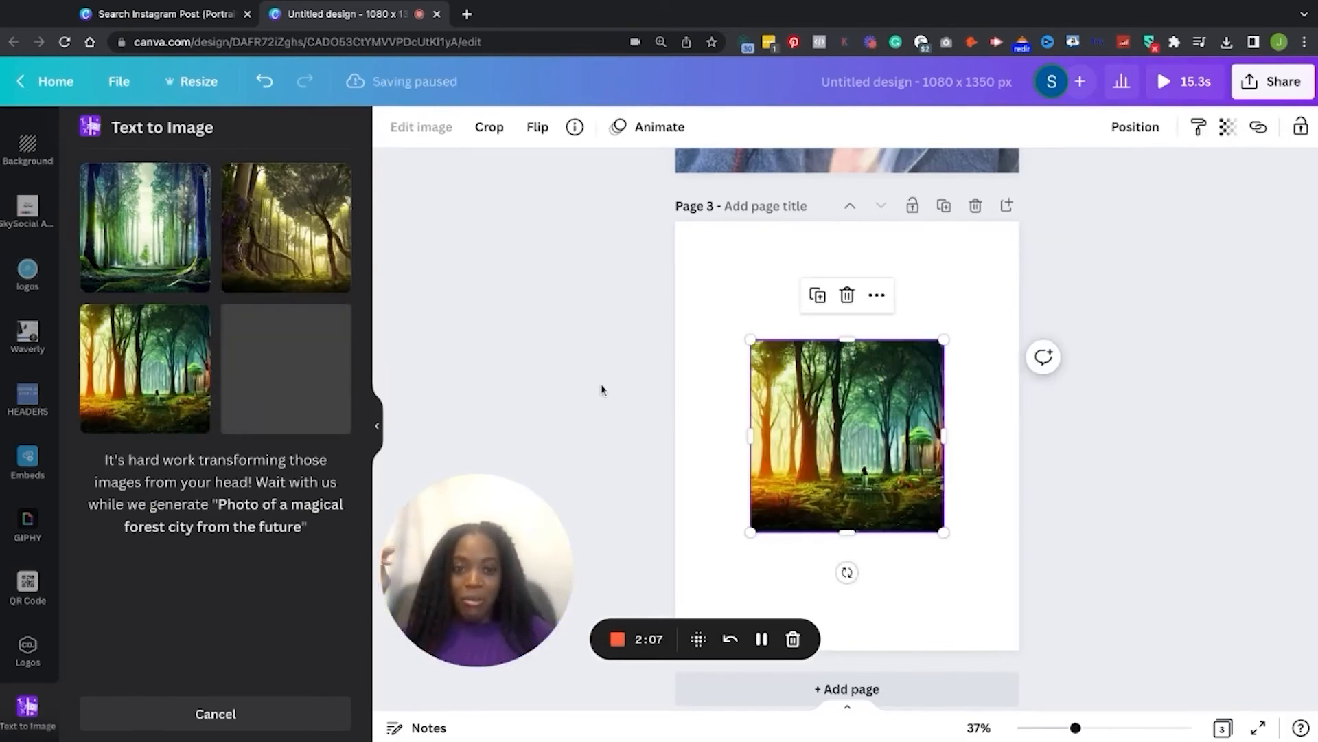
{"action": "left_click_drag", "start_coordinate": [841, 394], "coordinate": [766, 275]}
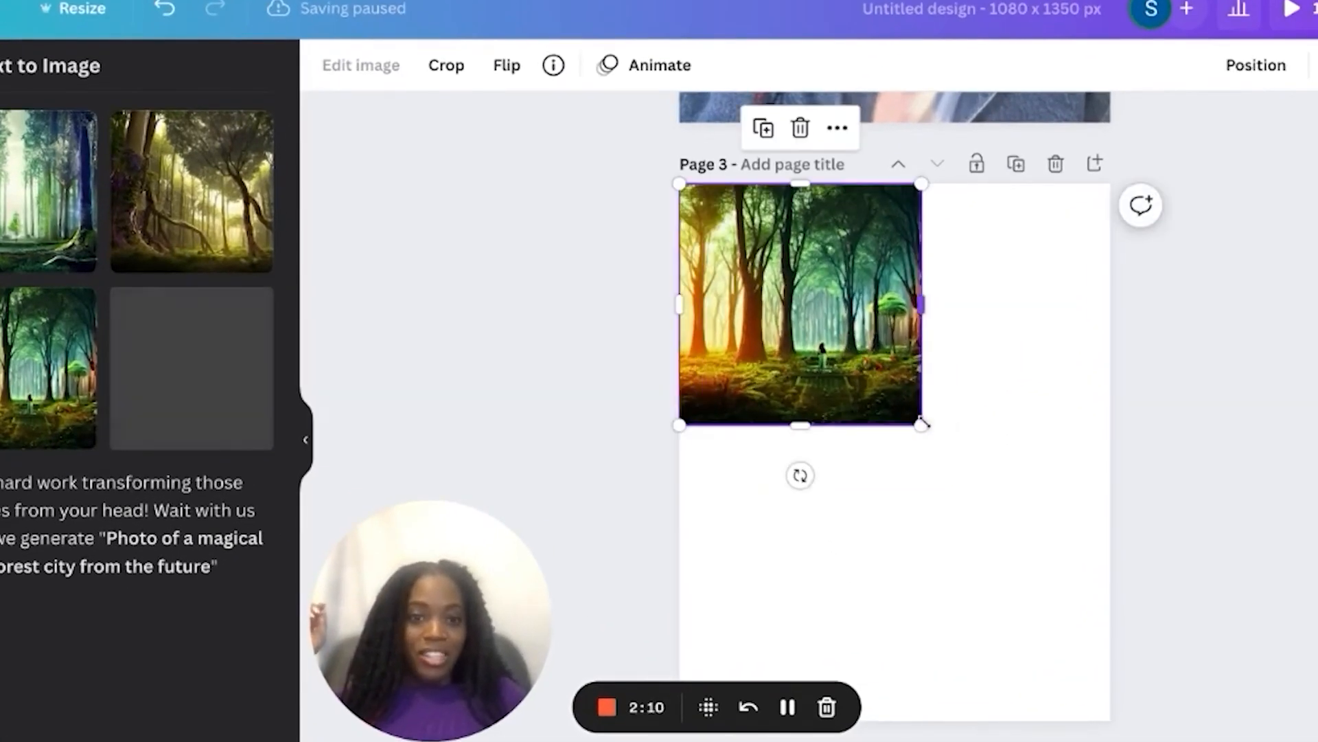
{"action": "left_click_drag", "start_coordinate": [868, 411], "coordinate": [1214, 707]}
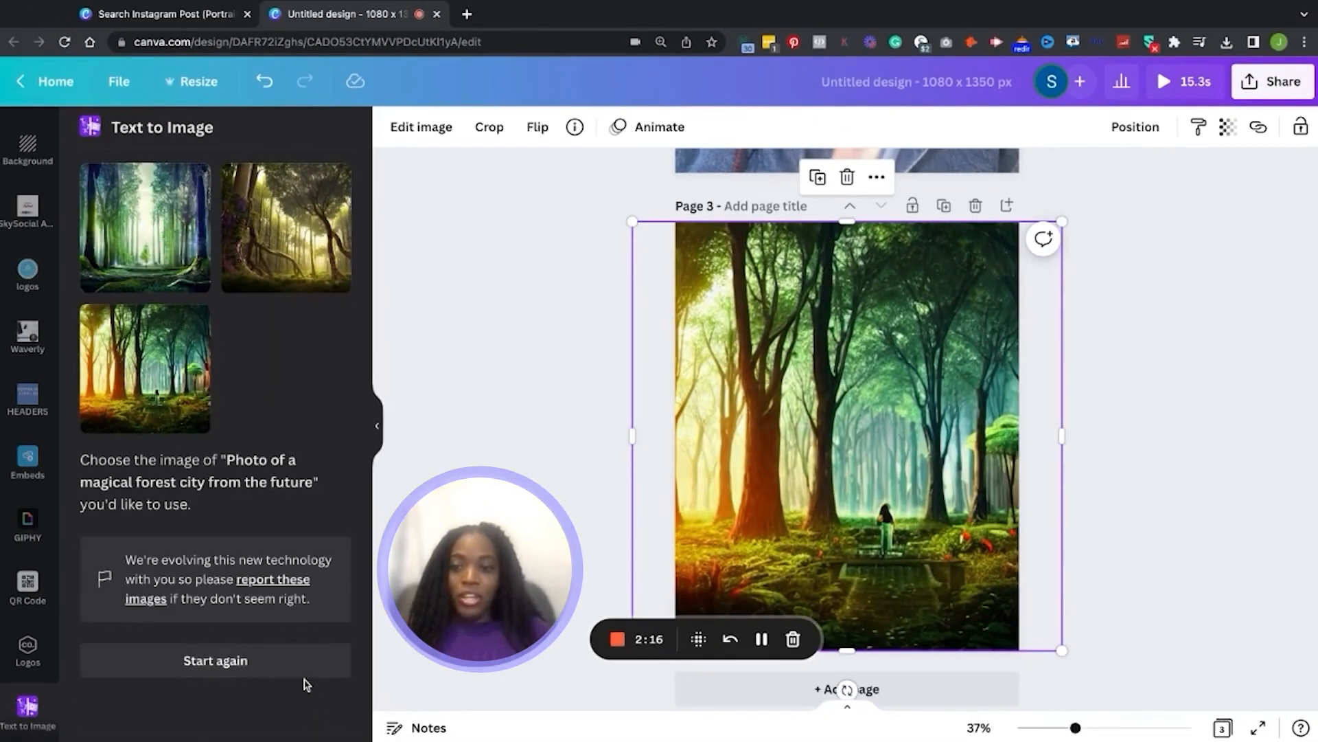
Step: Start the image generation again with the same magical forest city prompt in the Concept art style
{"action": "left_click", "coordinate": [302, 670]}
{"action": "left_click", "coordinate": [349, 574]}
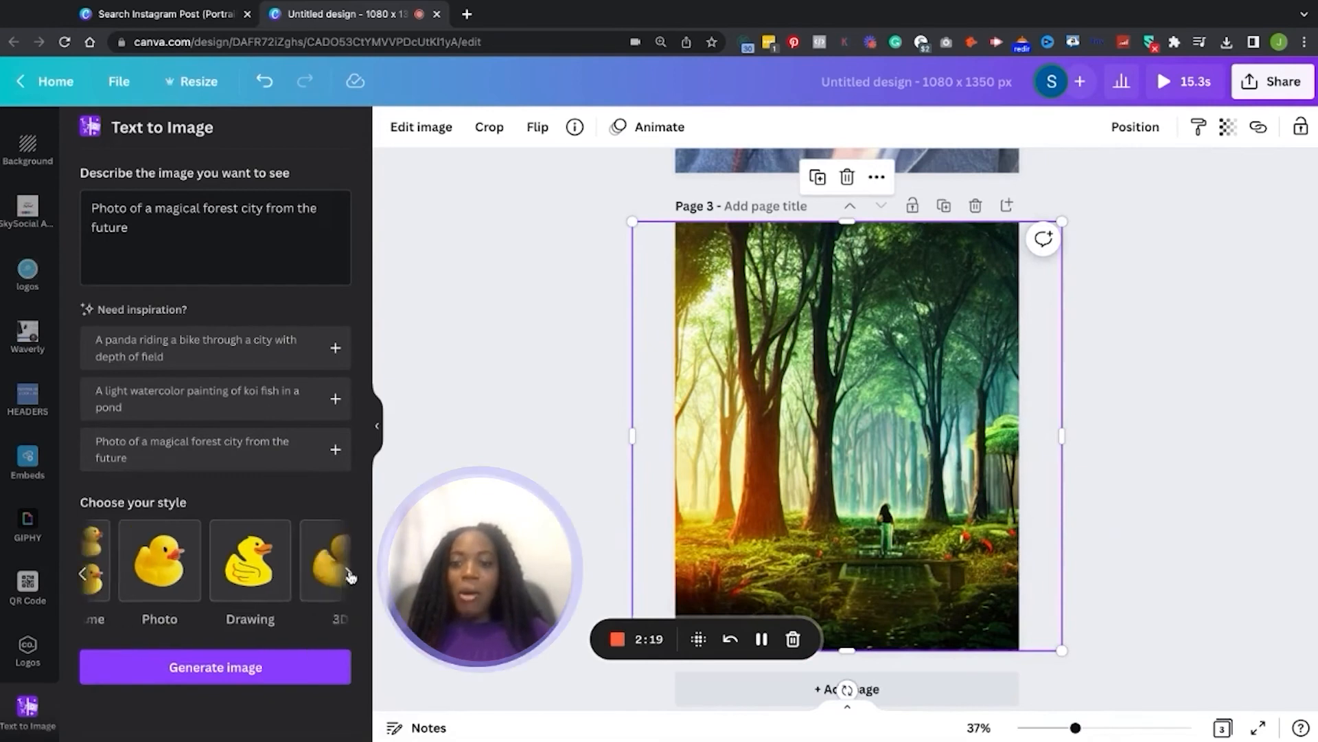
{"action": "left_click", "coordinate": [349, 574]}
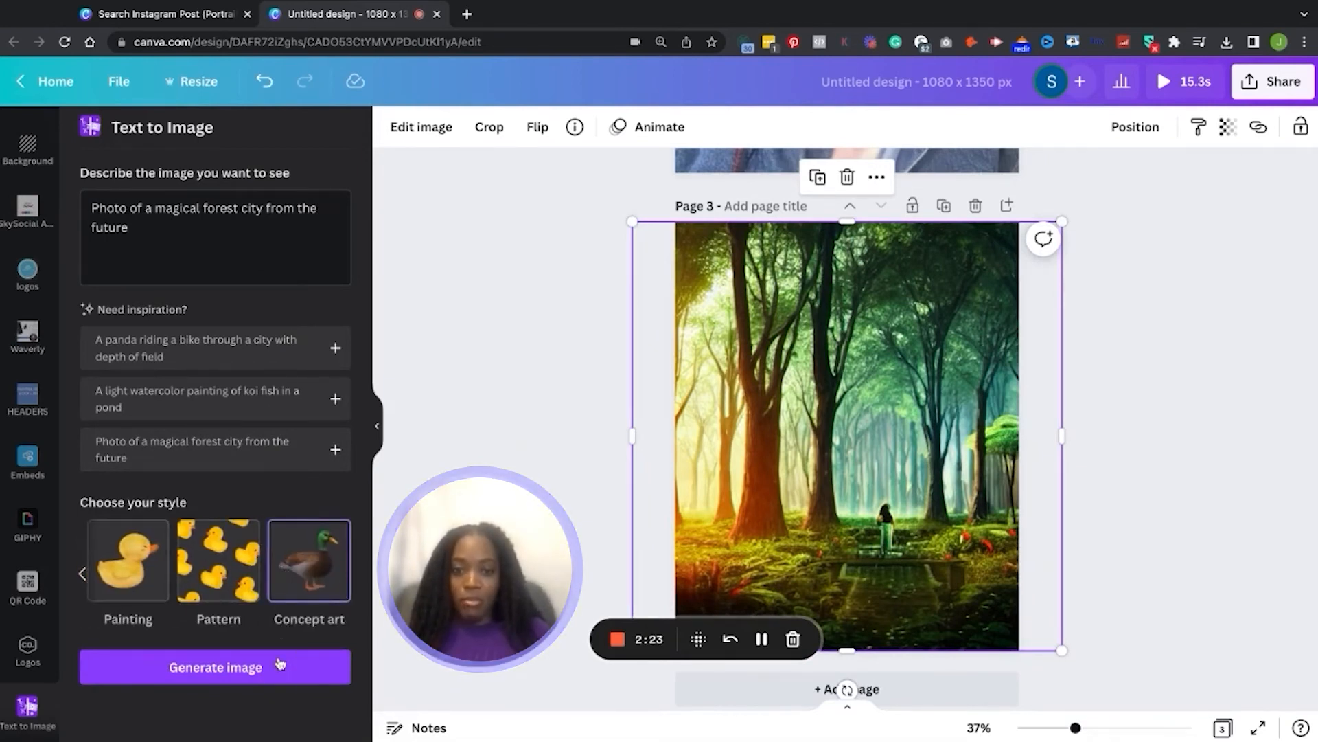
{"action": "left_click", "coordinate": [280, 665]}
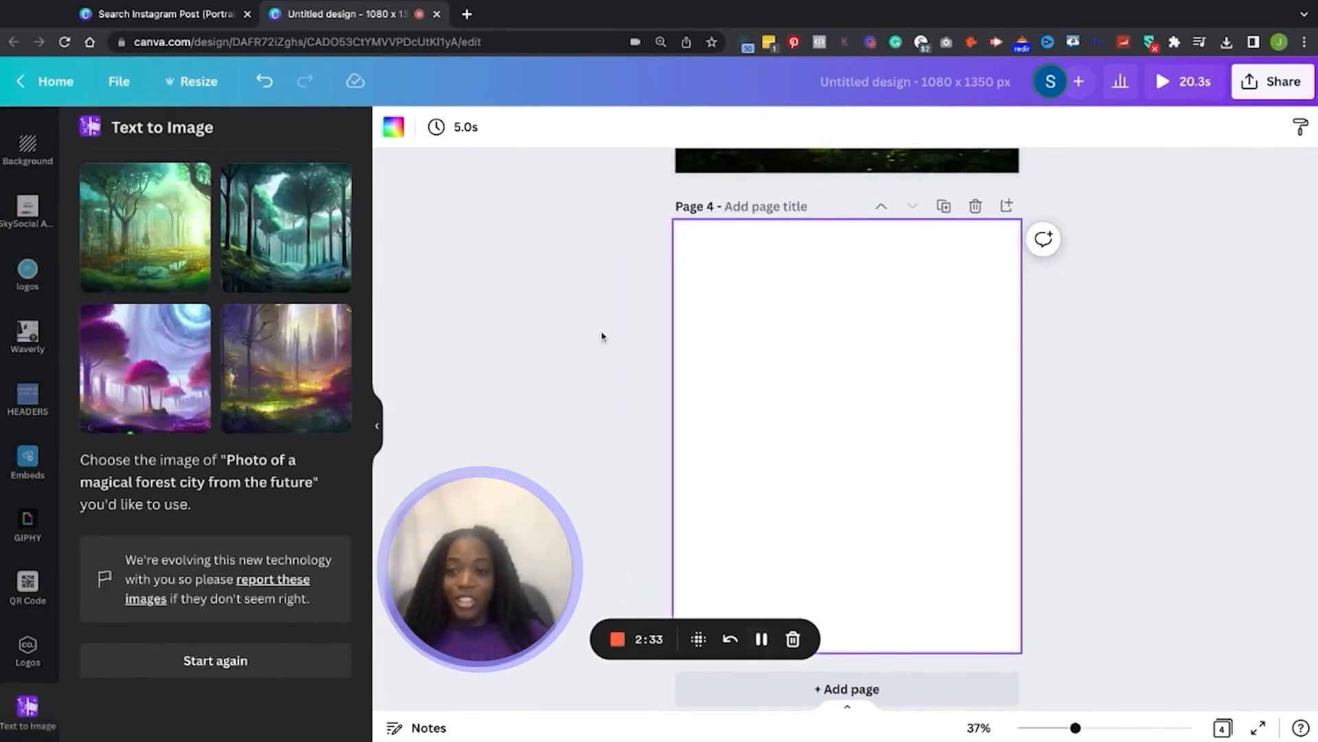
Step: Place the generated purple forest image with pink trees on page 4, enlarge it to cover the page and shift it sideways
{"action": "scroll", "coordinate": [742, 296], "scroll_direction": "up", "scroll_amount": 5}
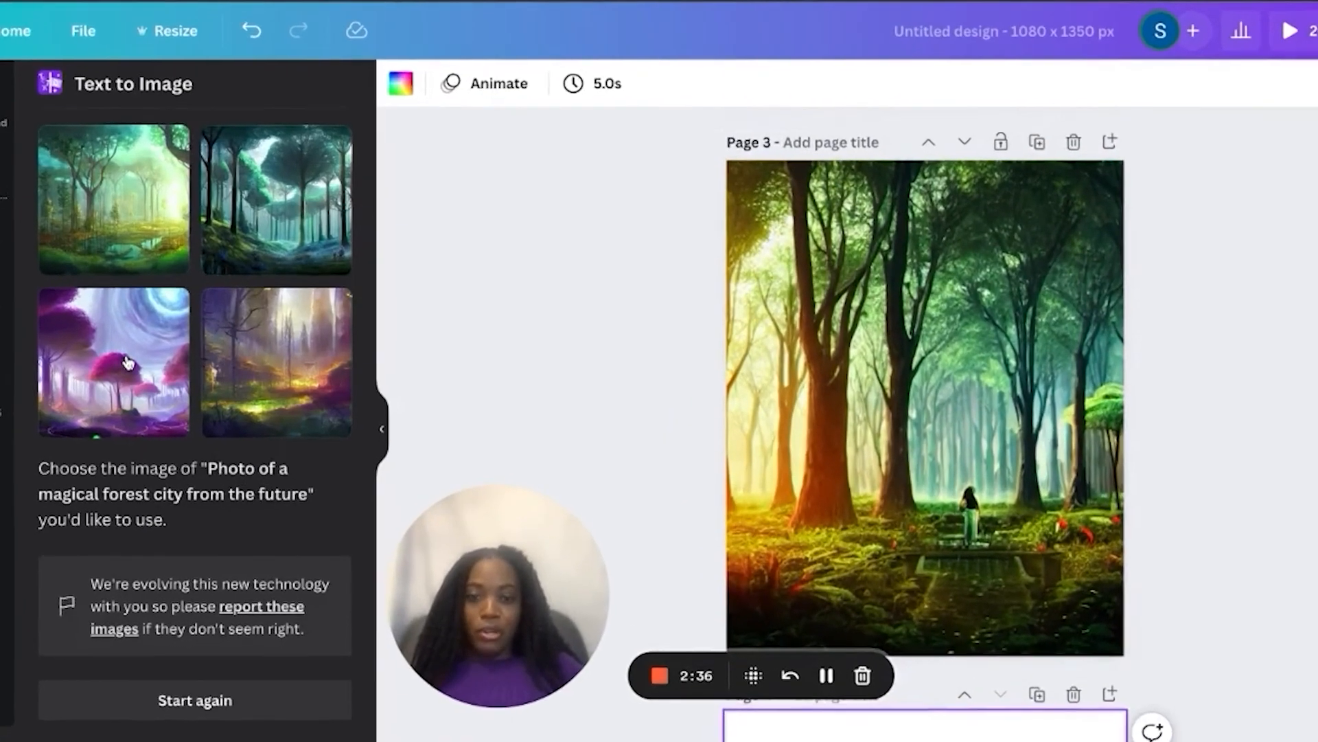
{"action": "left_click", "coordinate": [128, 362]}
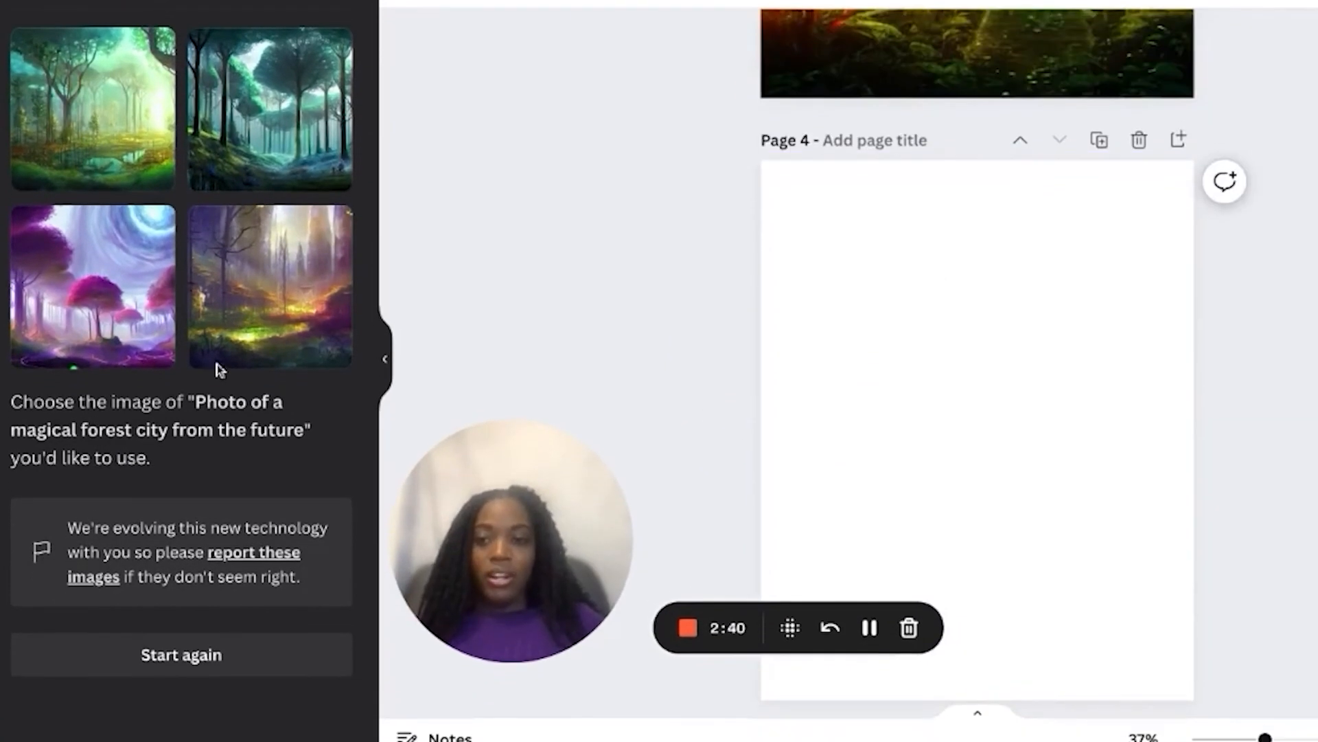
{"action": "left_click", "coordinate": [128, 362]}
{"action": "left_click_drag", "start_coordinate": [928, 427], "coordinate": [834, 280]}
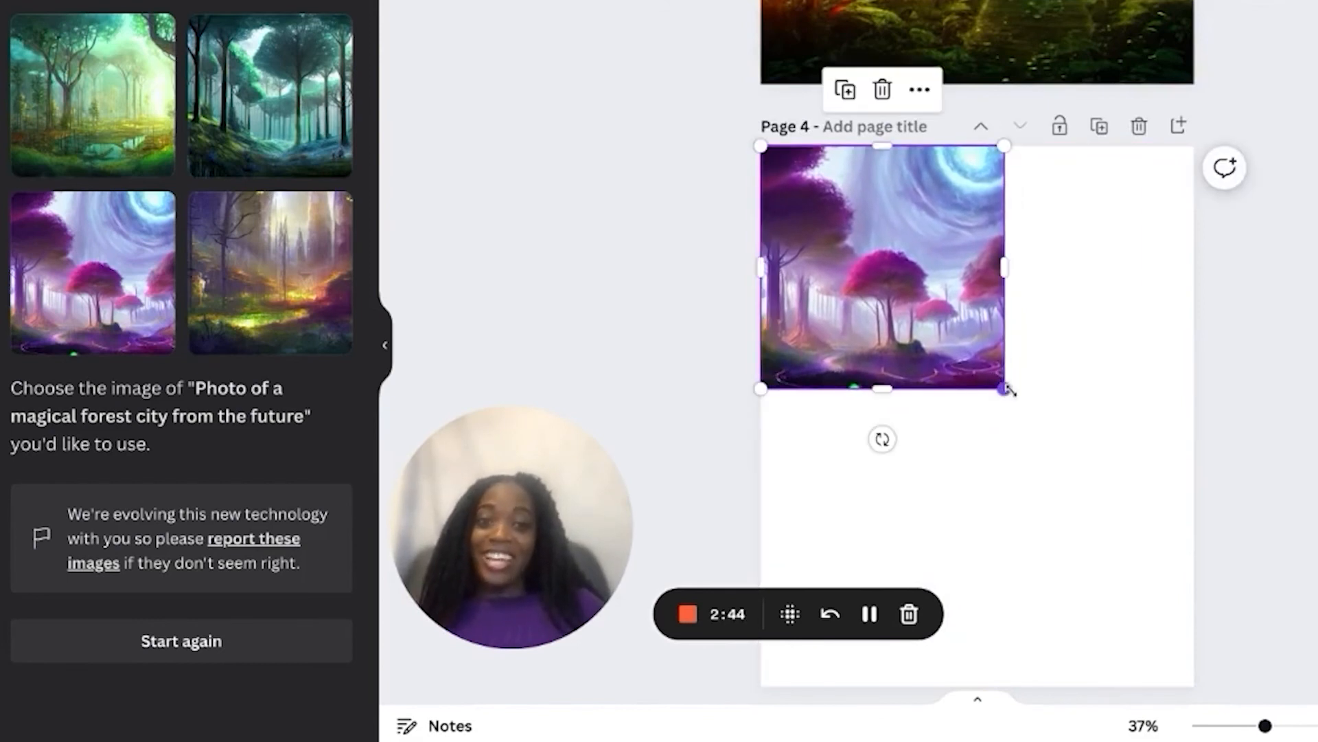
{"action": "left_click_drag", "start_coordinate": [1006, 390], "coordinate": [1302, 686]}
{"action": "left_click_drag", "start_coordinate": [1106, 540], "coordinate": [997, 540]}
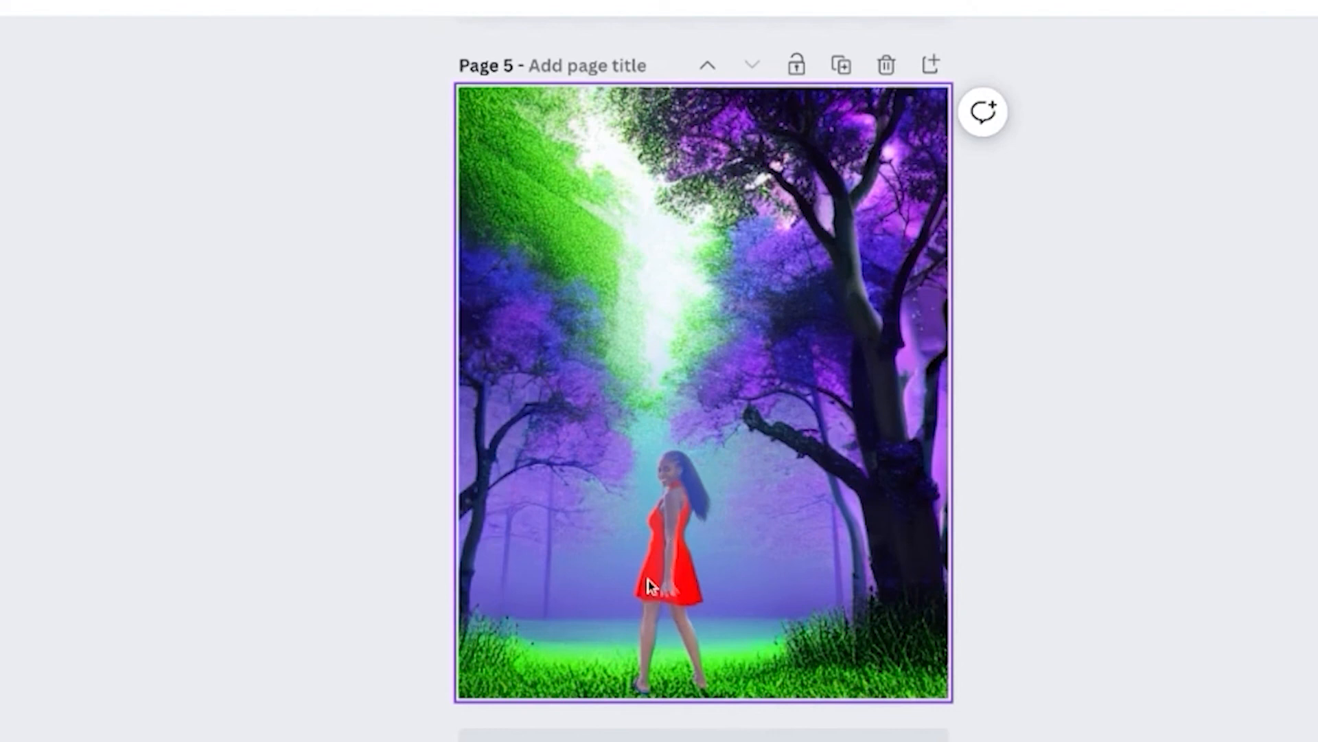
Step: Select the purple forest artwork with the woman in a red dress on page 5
{"action": "left_click", "coordinate": [690, 560]}
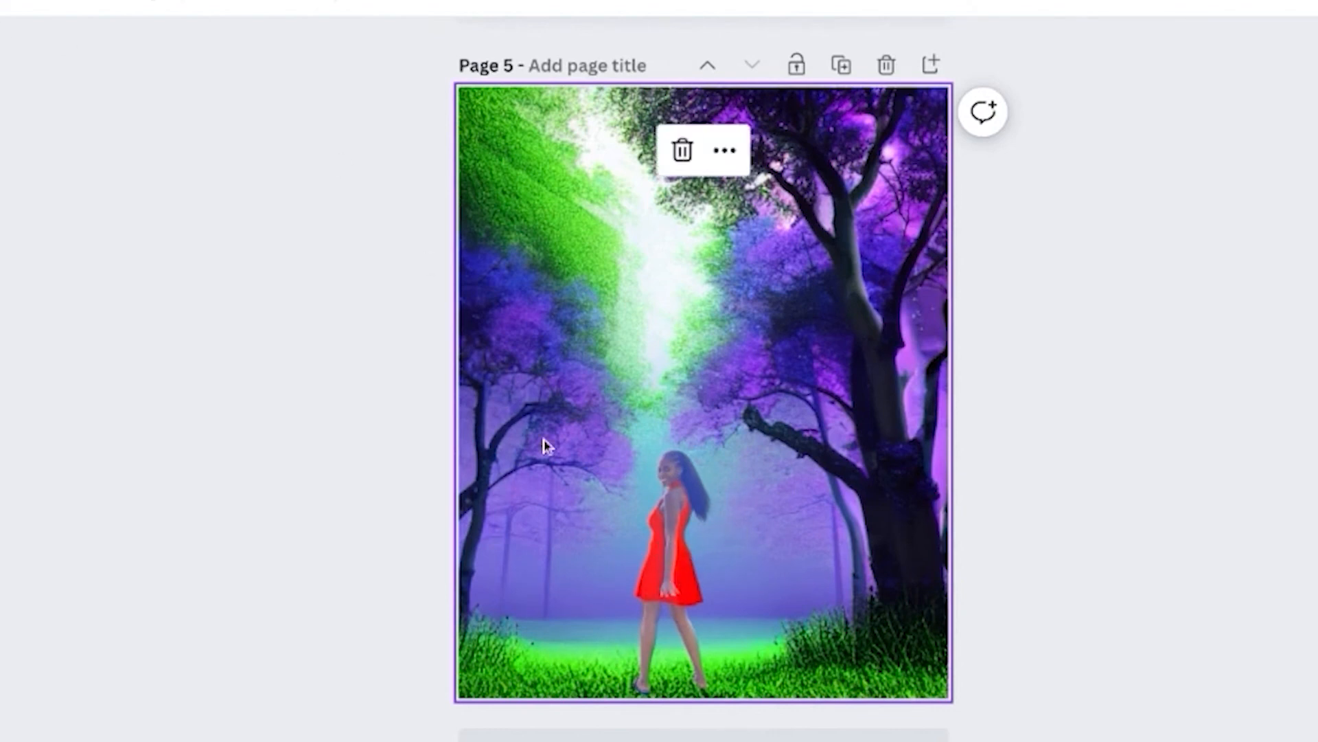